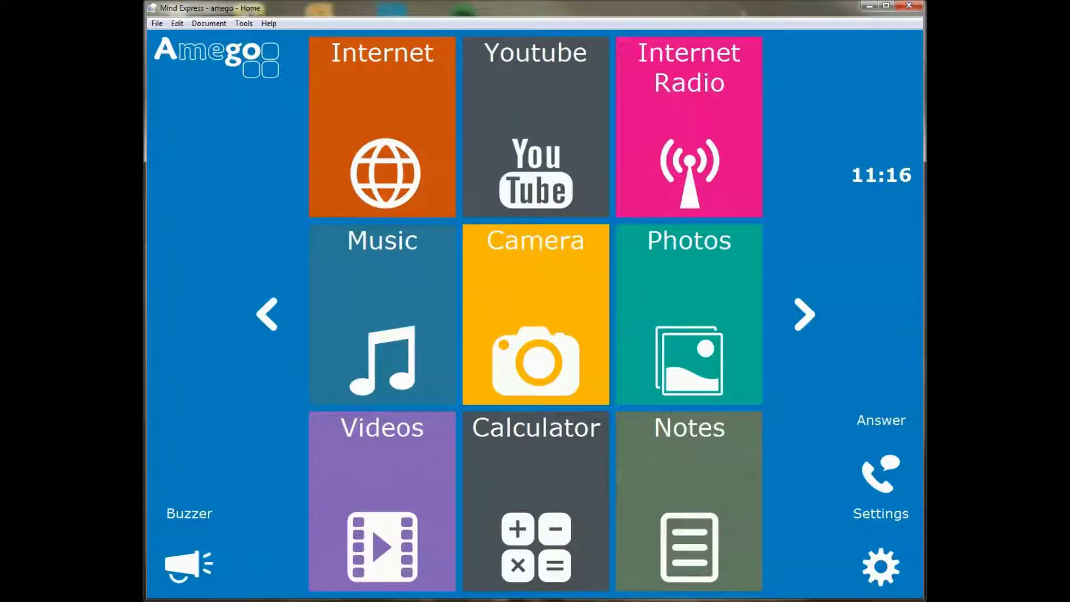
View the Mind Express licence and version information
click(269, 23)
click(301, 51)
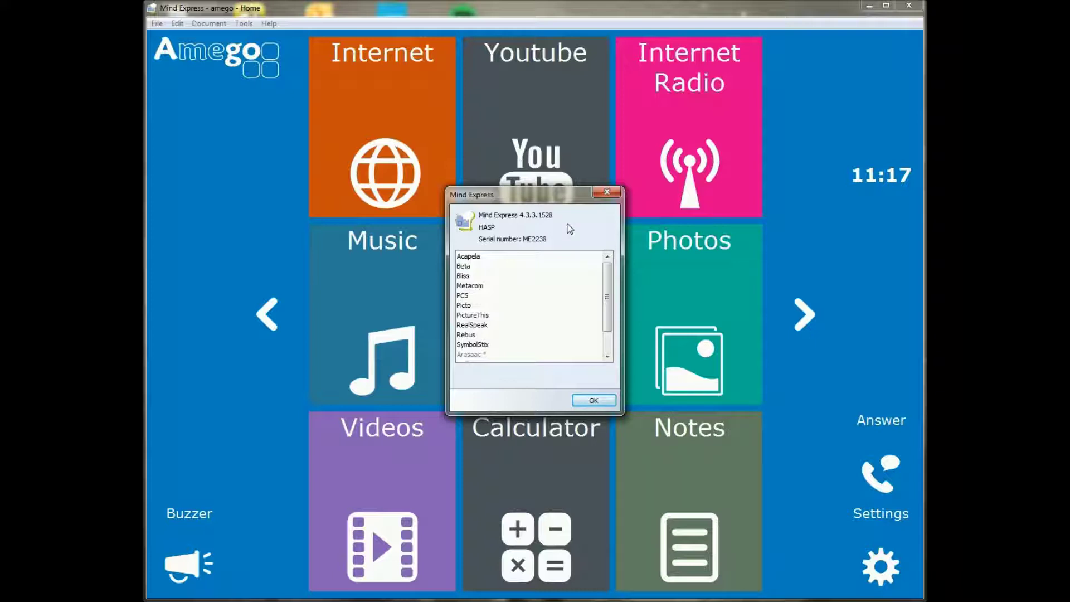
click(593, 400)
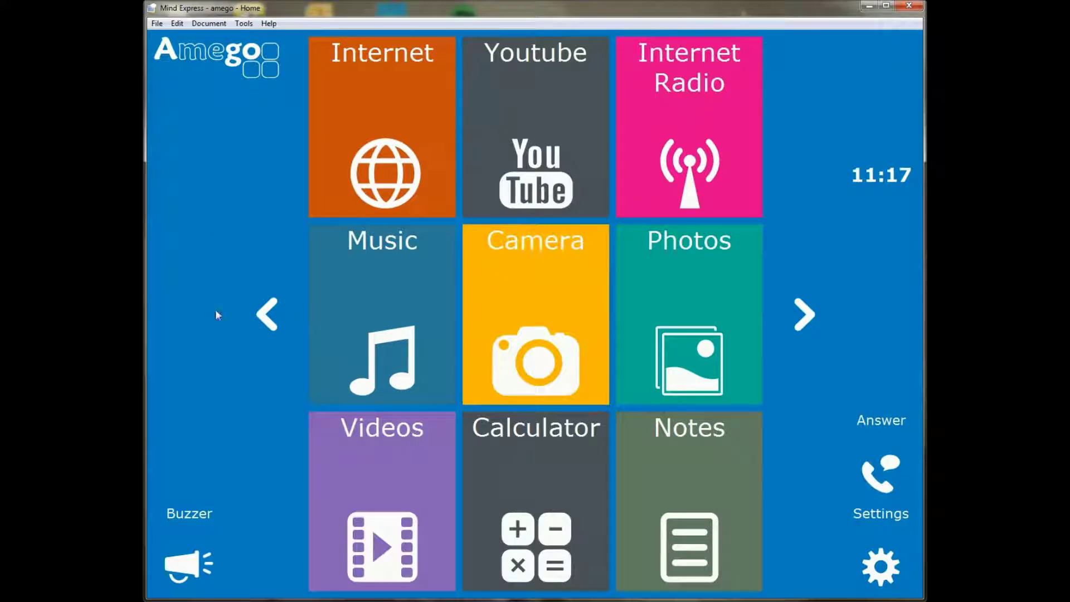
On the Keyboard page, type 'What a nice' using word prediction
click(267, 315)
click(314, 145)
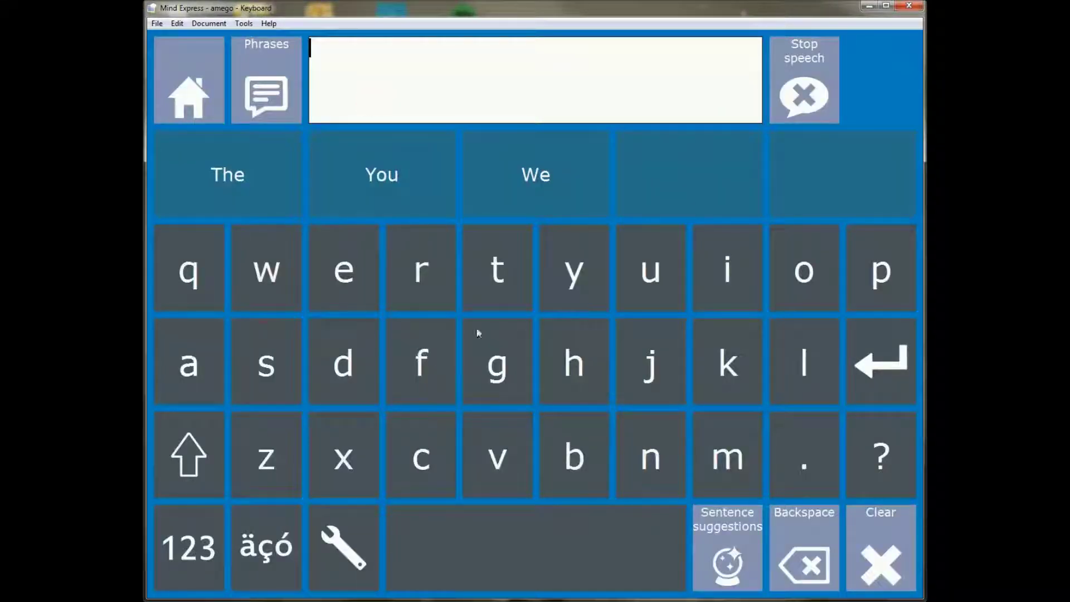
click(286, 280)
click(568, 366)
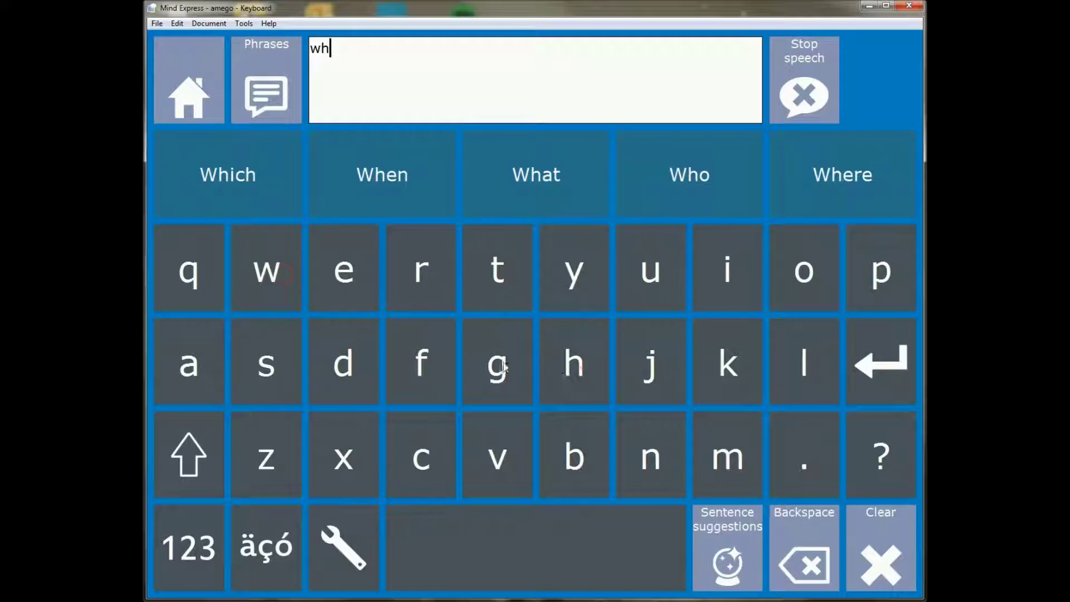
click(574, 191)
click(214, 361)
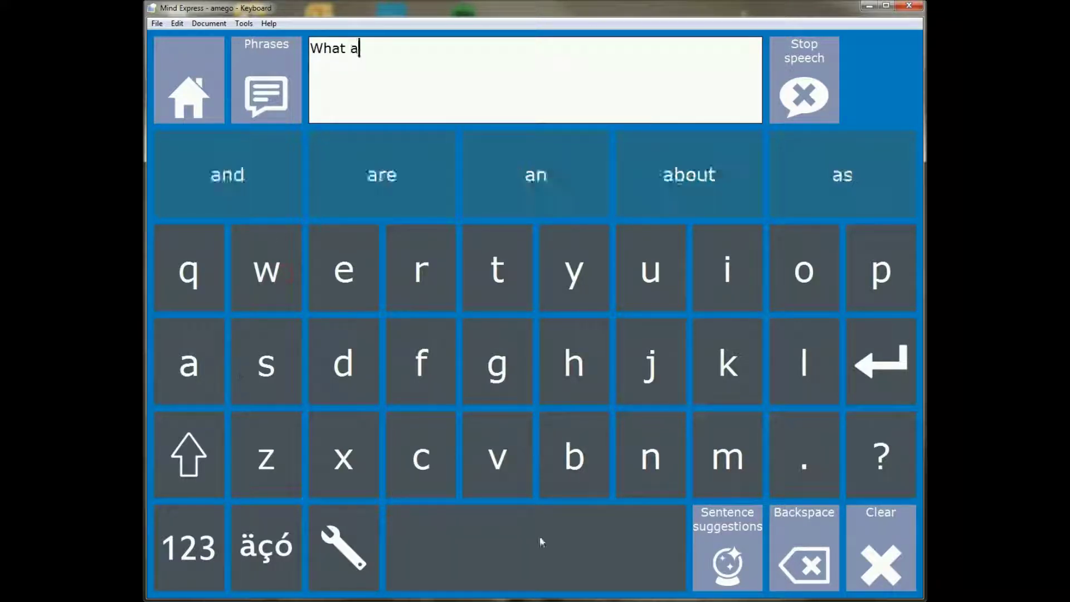
click(542, 544)
click(634, 477)
click(704, 292)
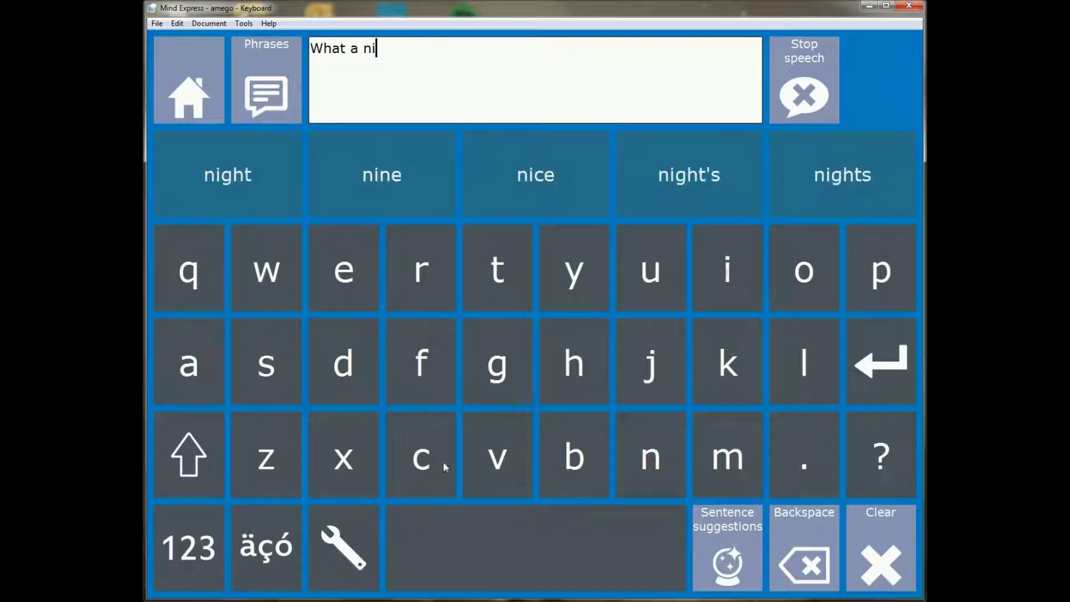
click(527, 205)
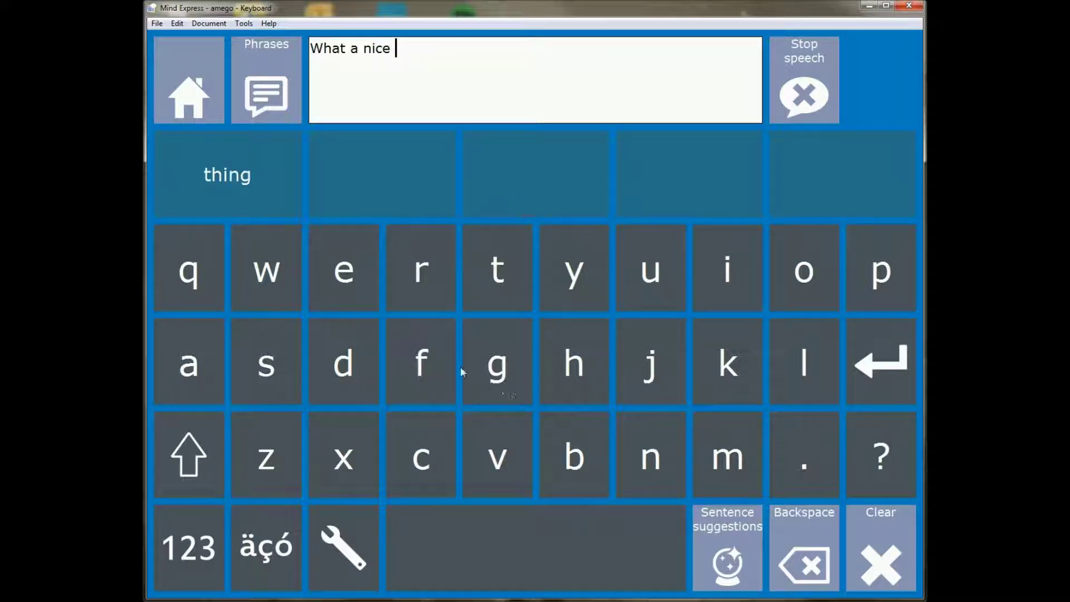
Continue the message with 'day for a'
click(351, 371)
click(221, 374)
click(587, 277)
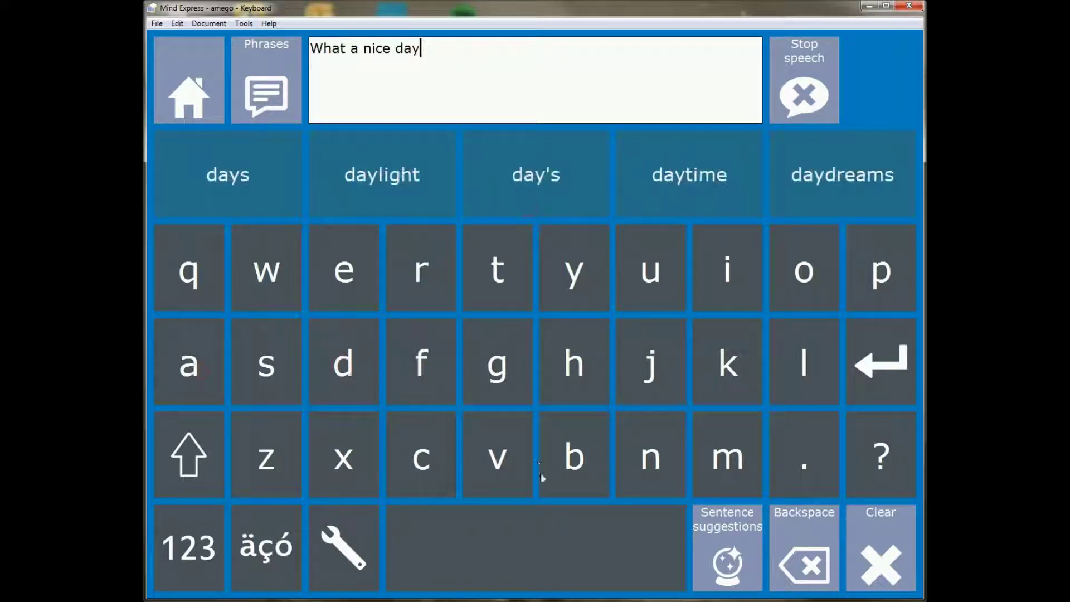
click(551, 522)
click(433, 390)
click(778, 302)
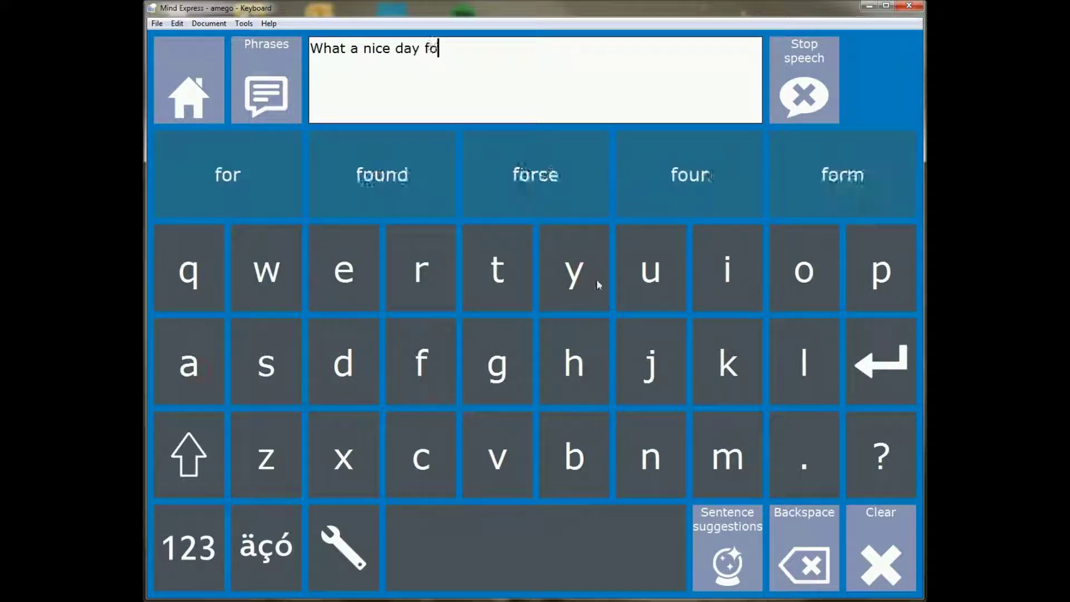
click(444, 306)
click(498, 538)
click(196, 365)
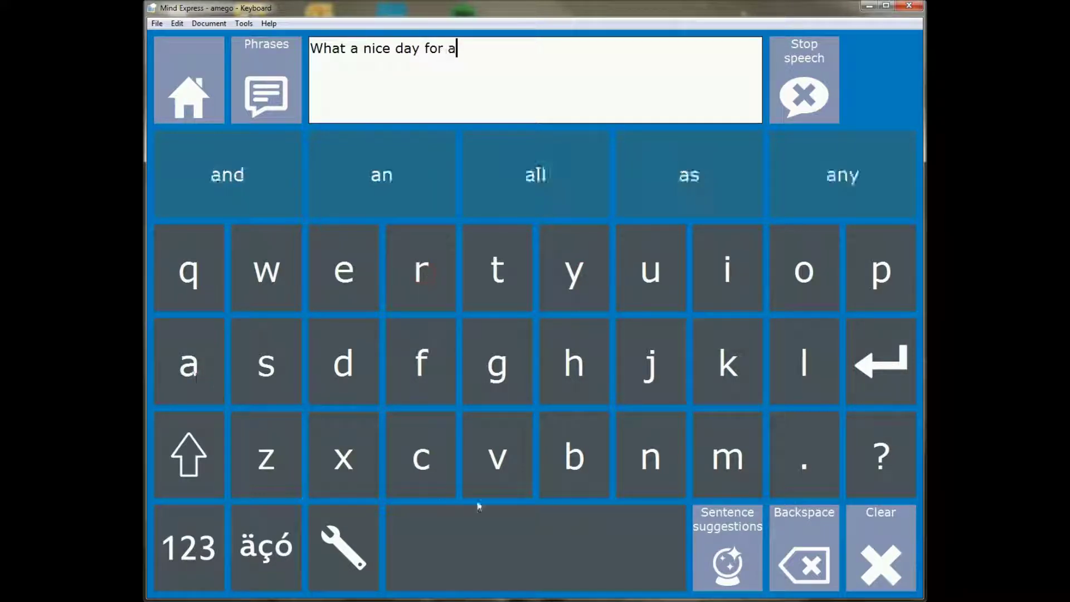
click(480, 507)
Finish the message with 'new version' using the predicted words
click(633, 455)
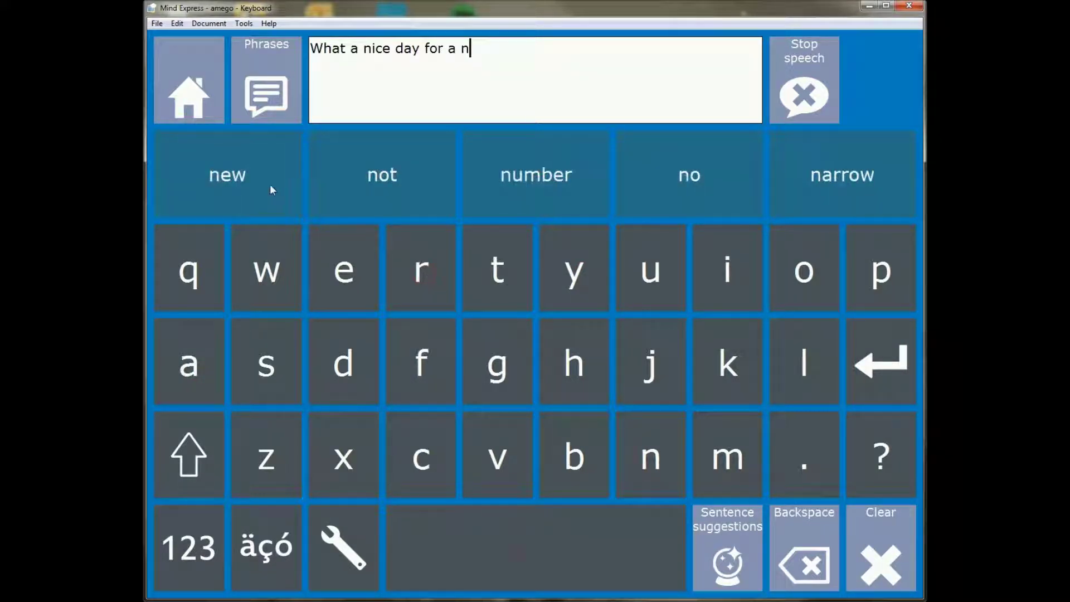
click(270, 184)
click(501, 462)
click(351, 278)
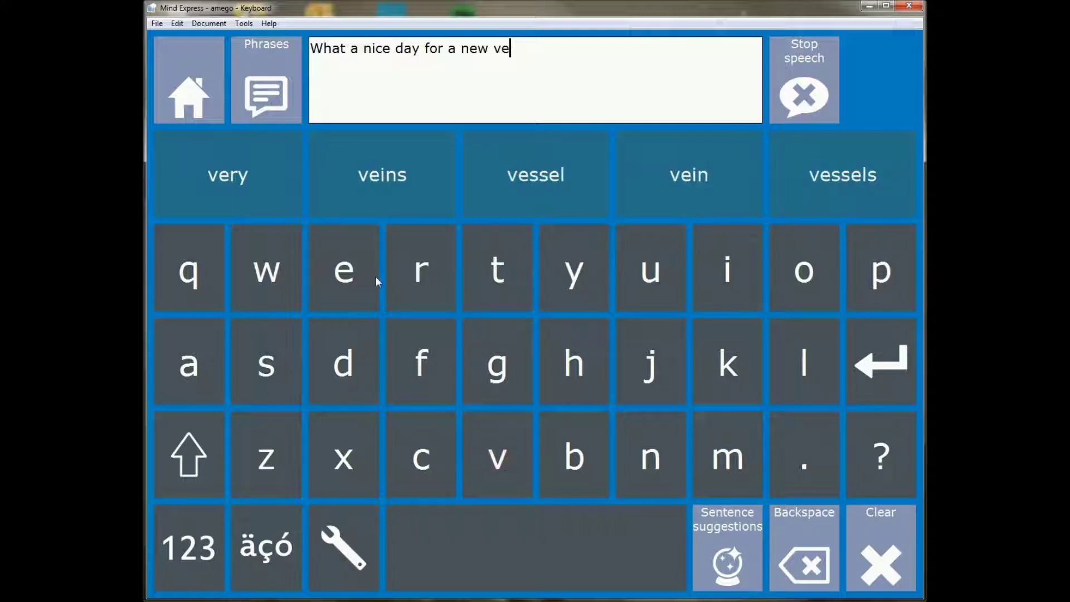
click(417, 277)
click(287, 350)
click(817, 184)
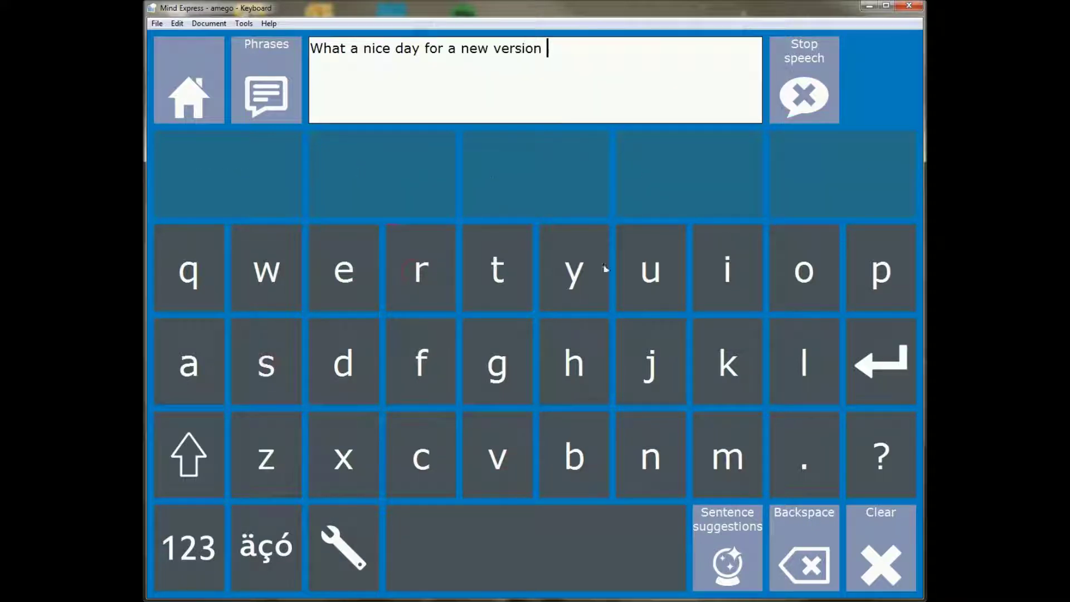
click(213, 24)
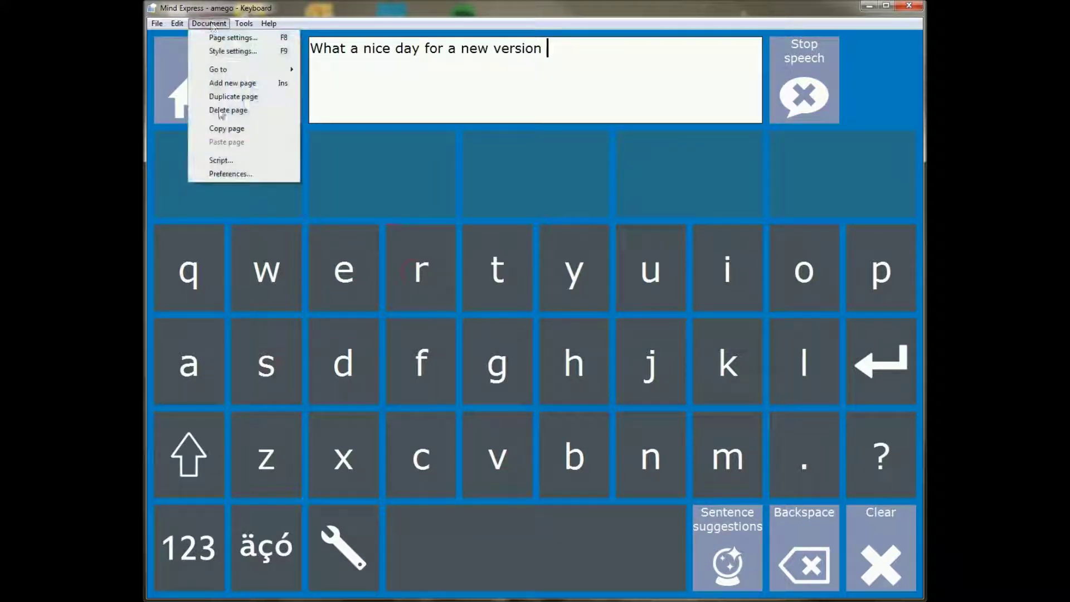
Turn on Highlight while reading in Document Preferences with a green highlight colour
click(218, 191)
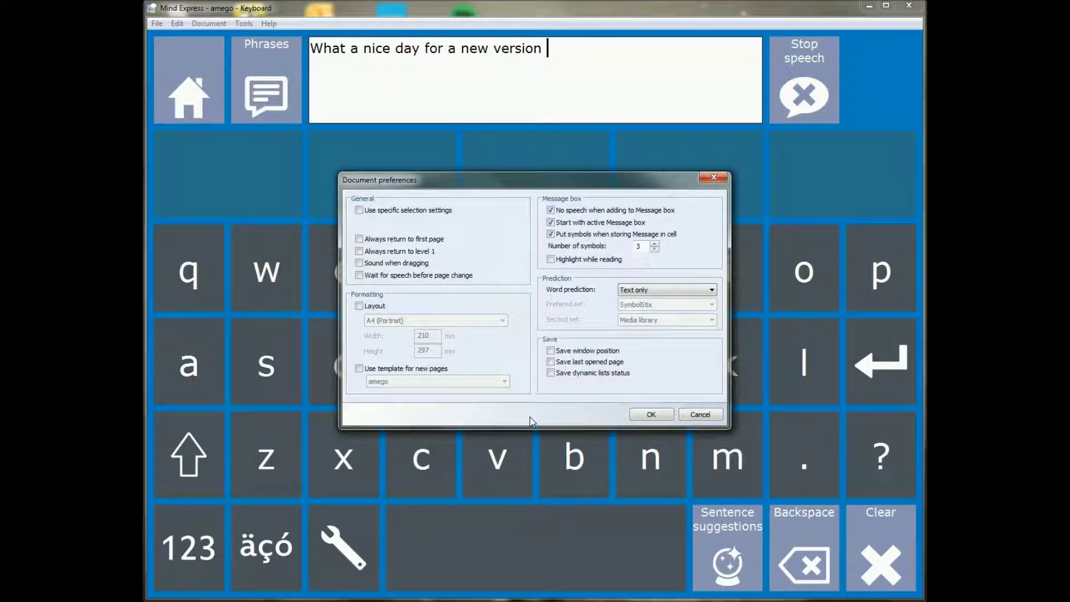
click(559, 262)
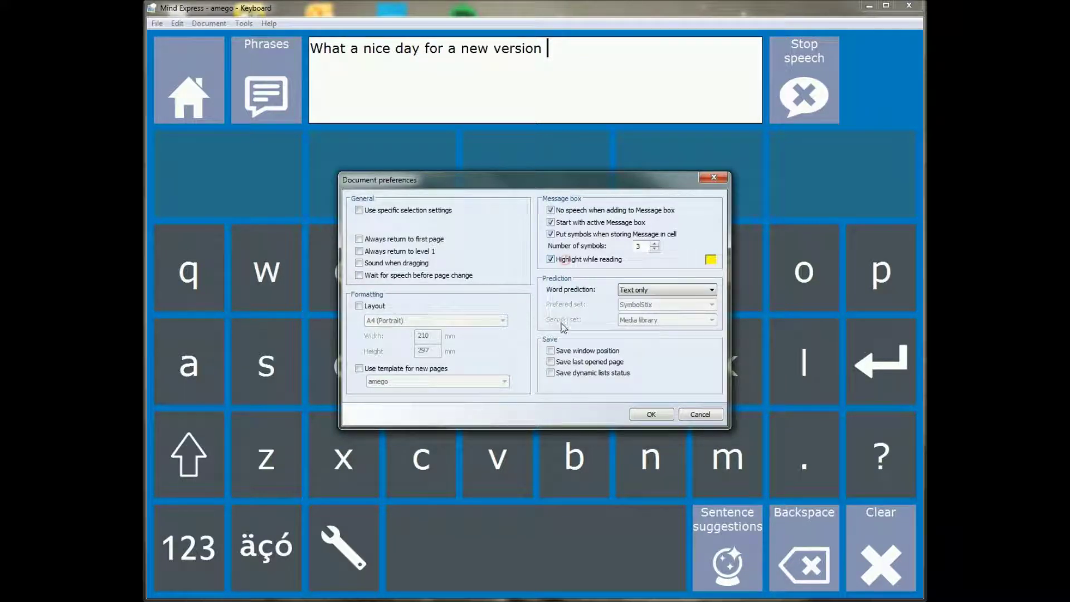
click(710, 260)
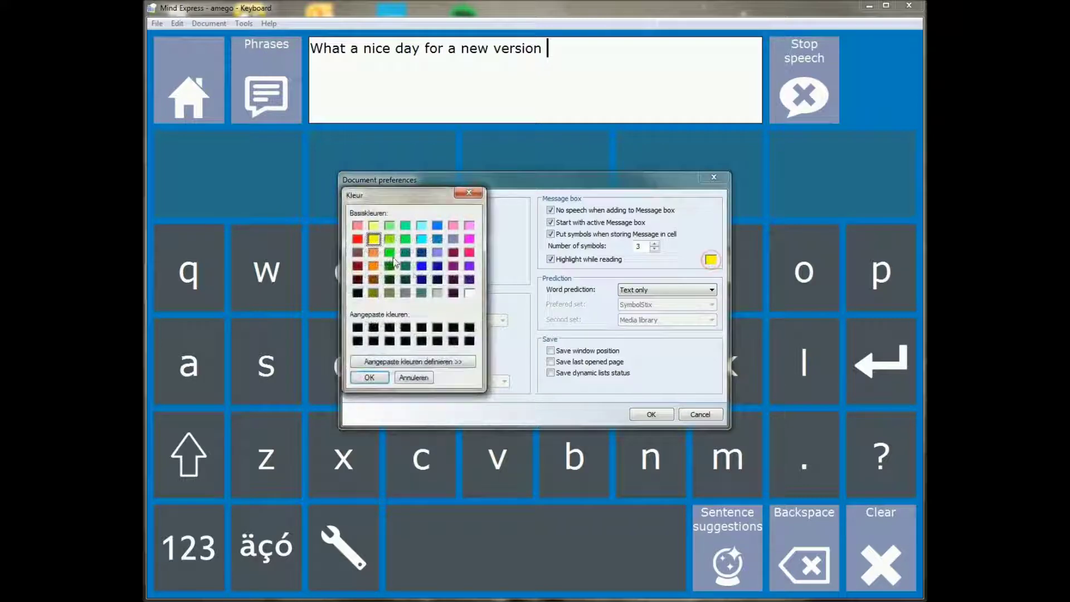
click(390, 239)
click(370, 378)
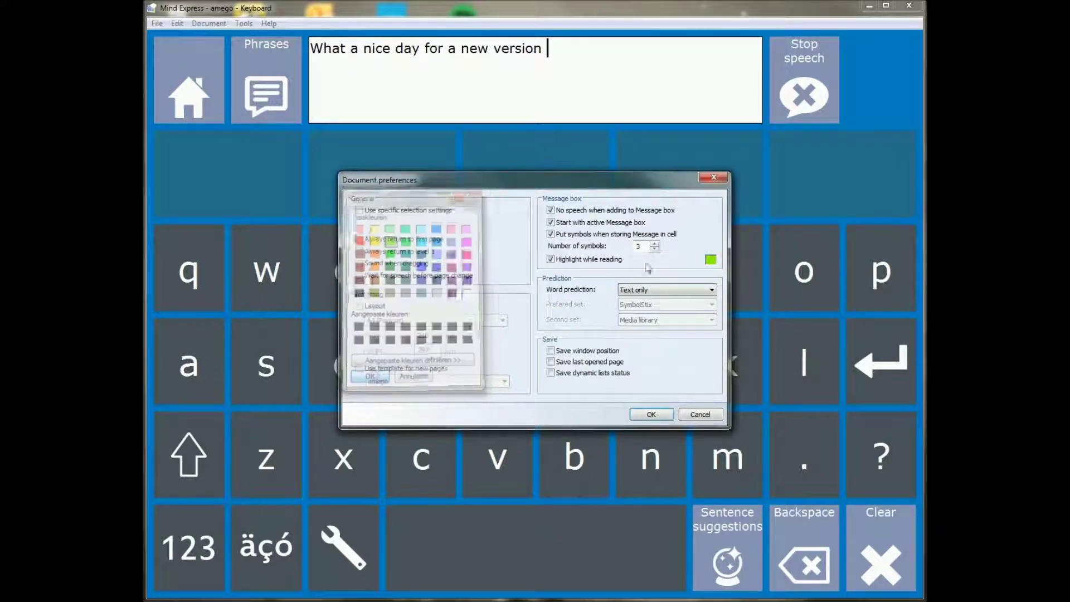
click(651, 415)
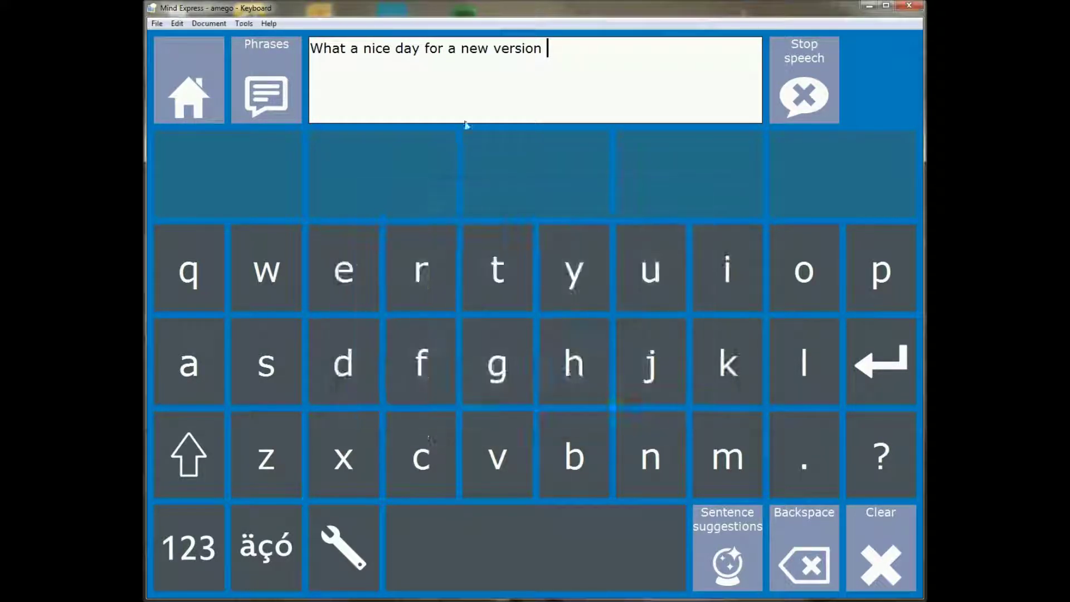
Play the message with green word highlighting, then untick Highlight while reading in Preferences
click(573, 99)
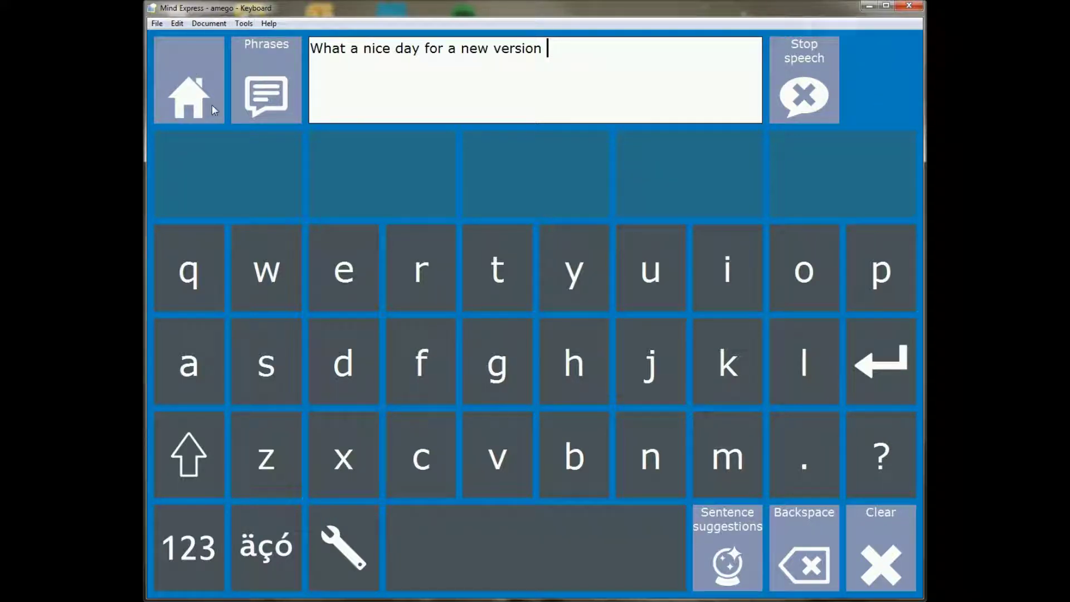
click(209, 23)
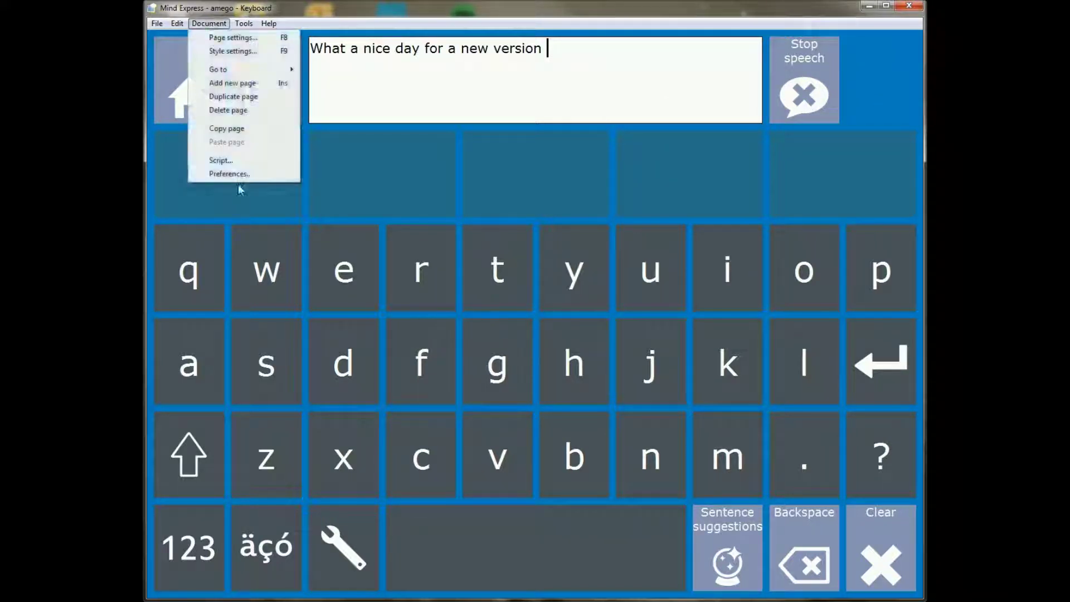
click(229, 174)
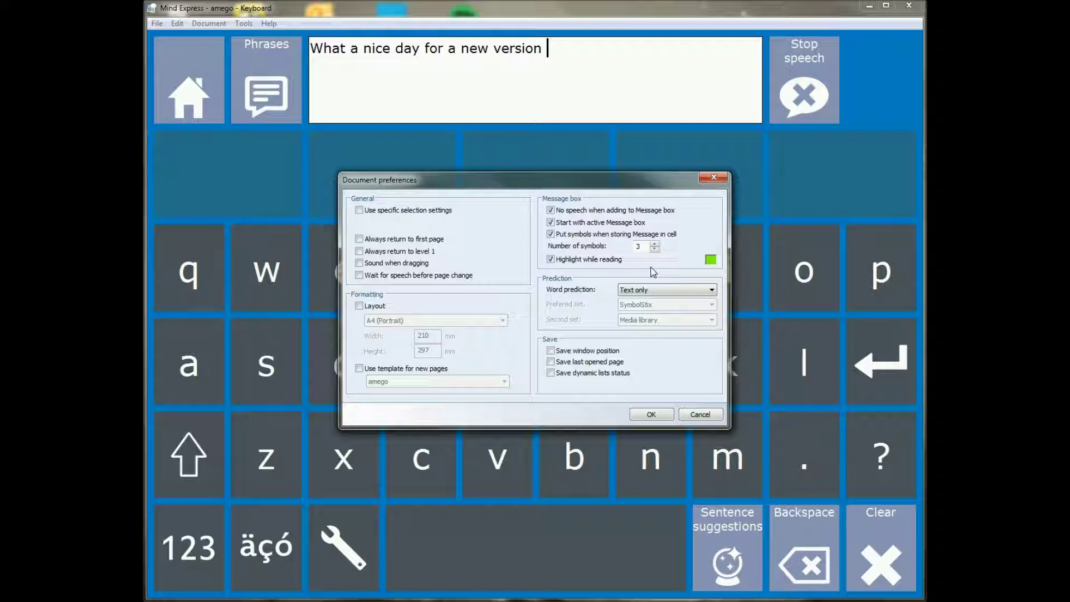
click(550, 259)
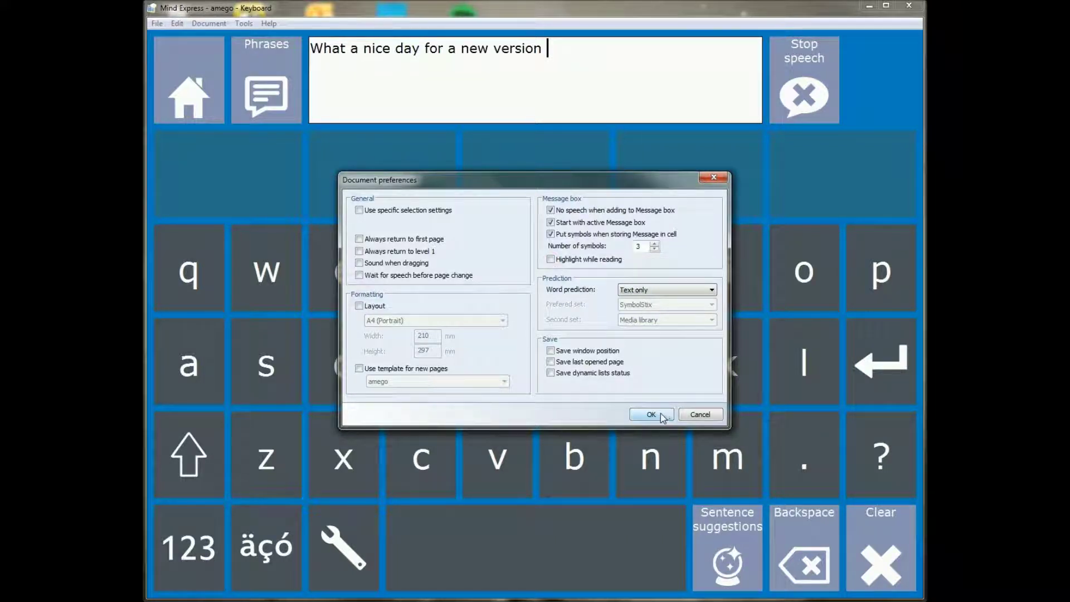
click(651, 415)
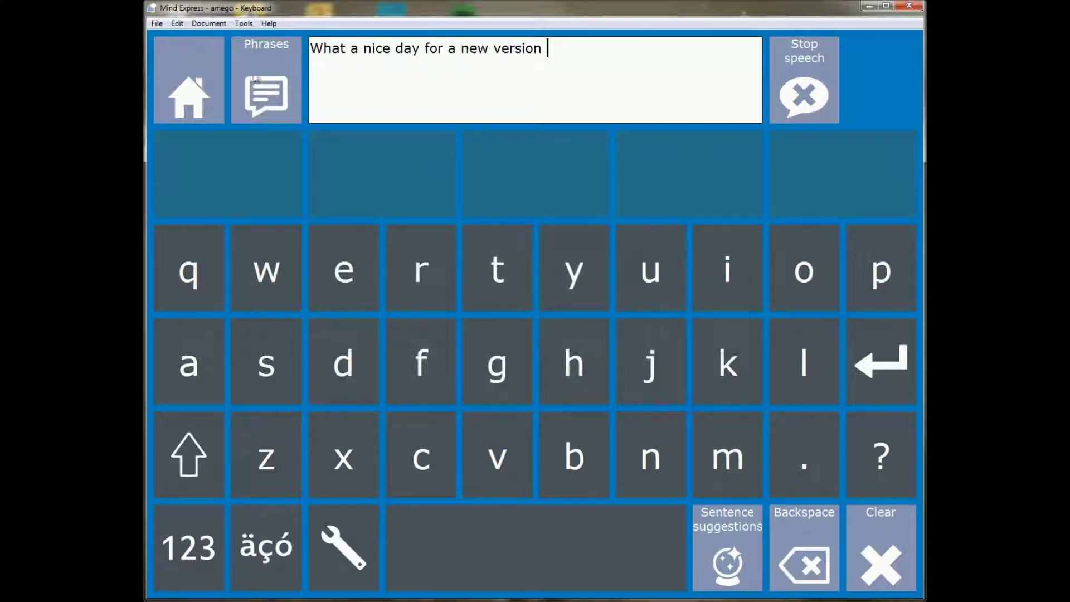
click(211, 82)
Tick Home button in Tools > Options and set amego from the Amego folder as its document
click(241, 25)
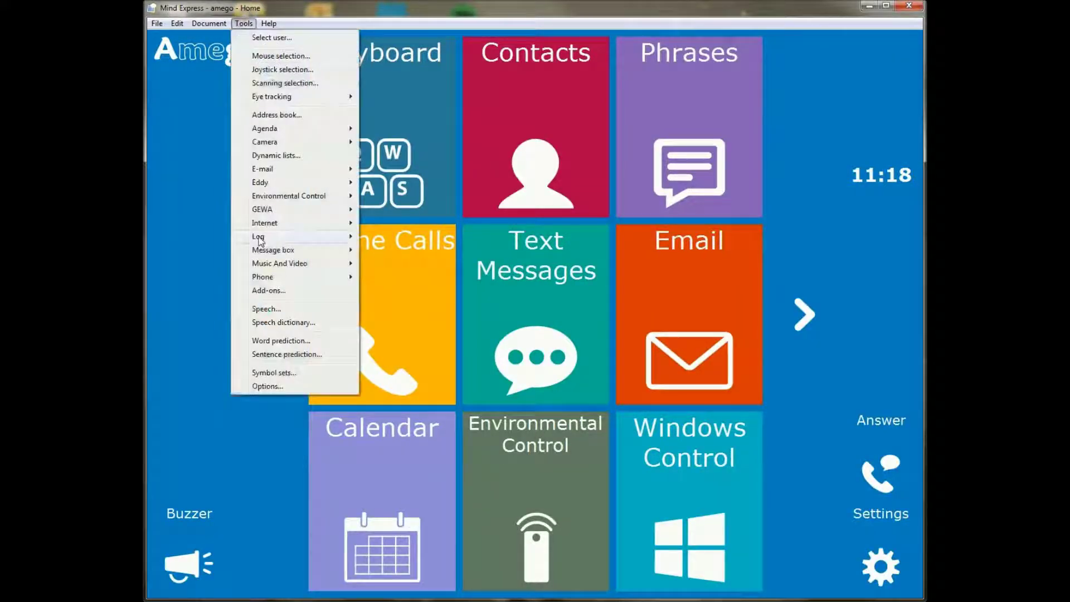
click(268, 387)
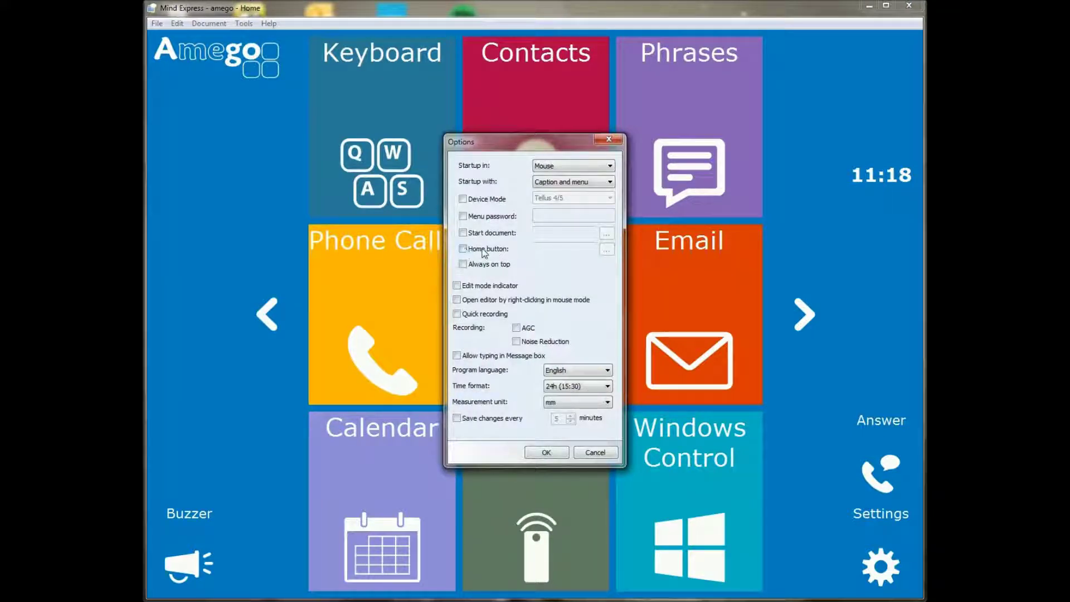
click(465, 250)
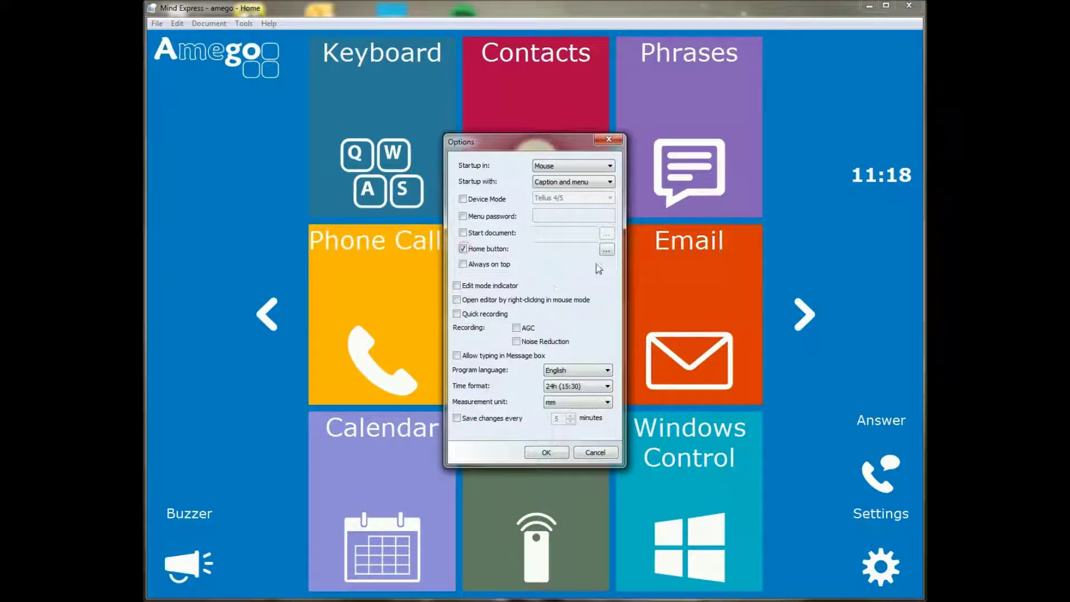
click(606, 252)
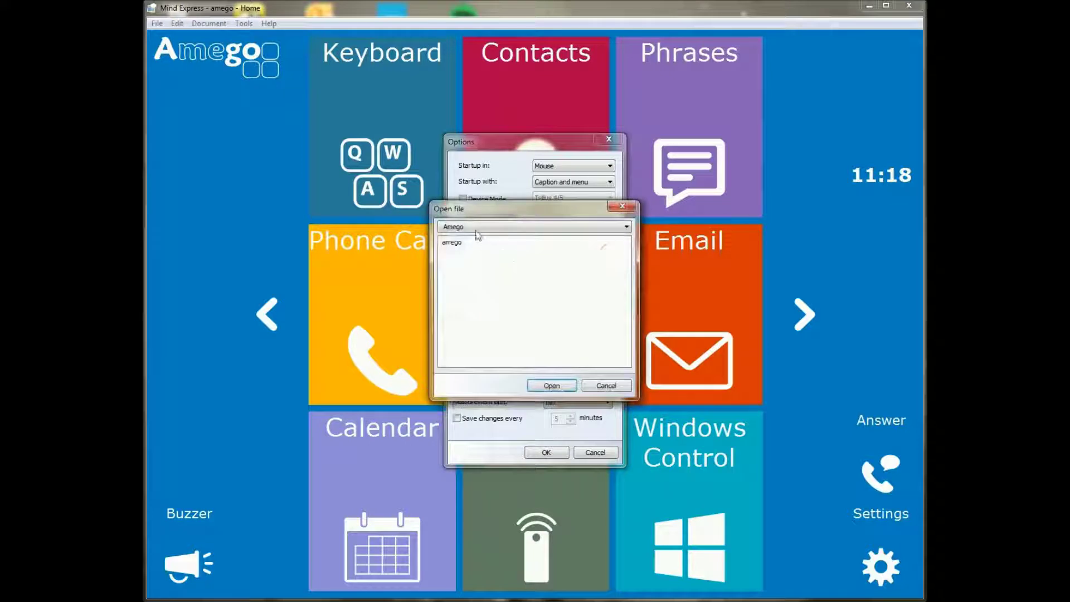
click(456, 245)
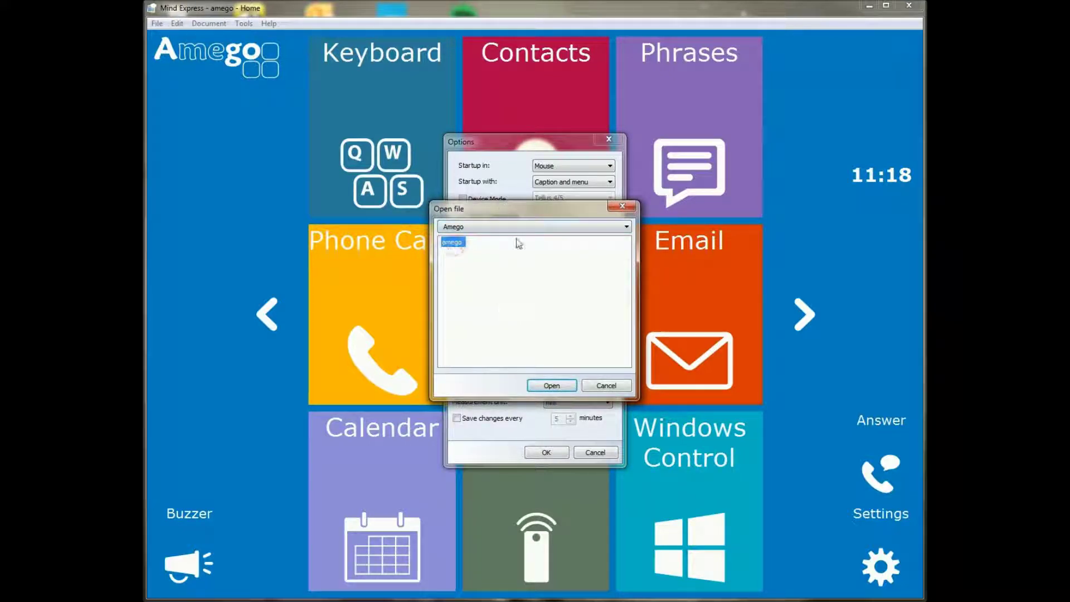
click(503, 227)
click(455, 237)
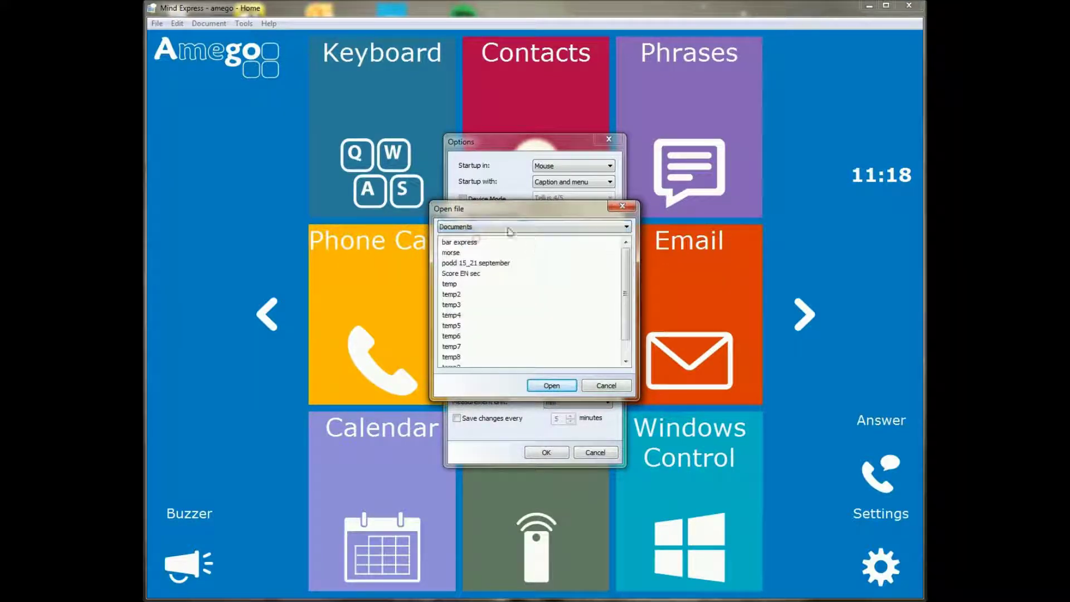
click(507, 227)
click(471, 247)
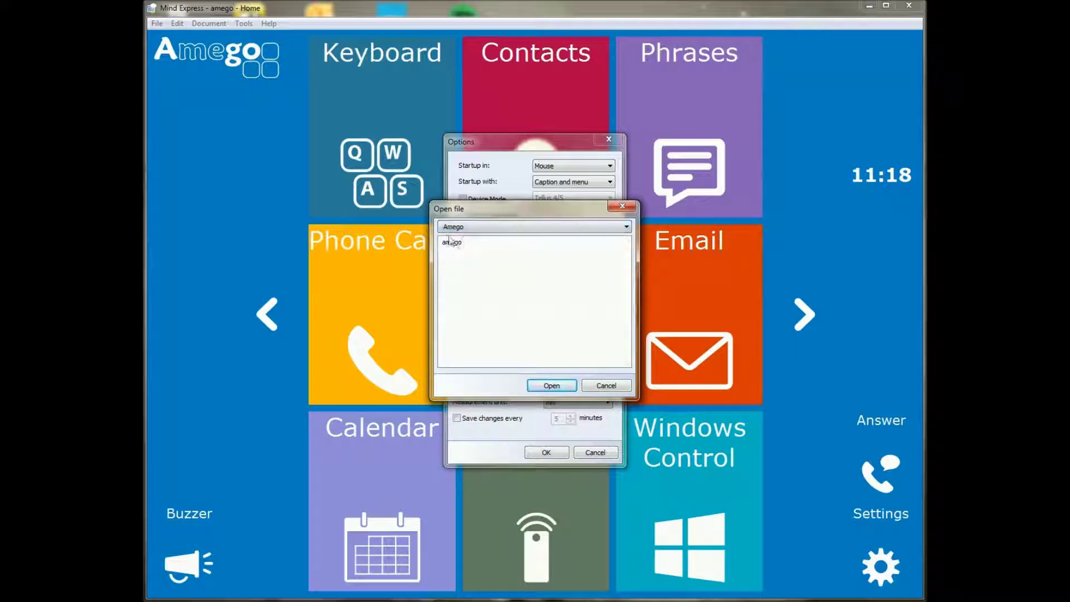
click(452, 243)
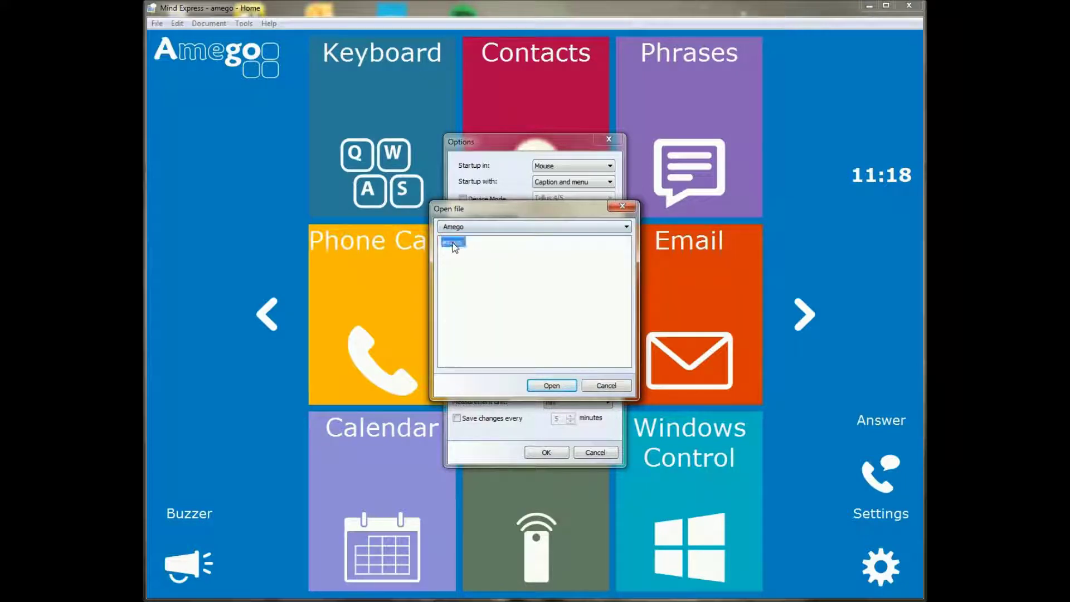
click(552, 385)
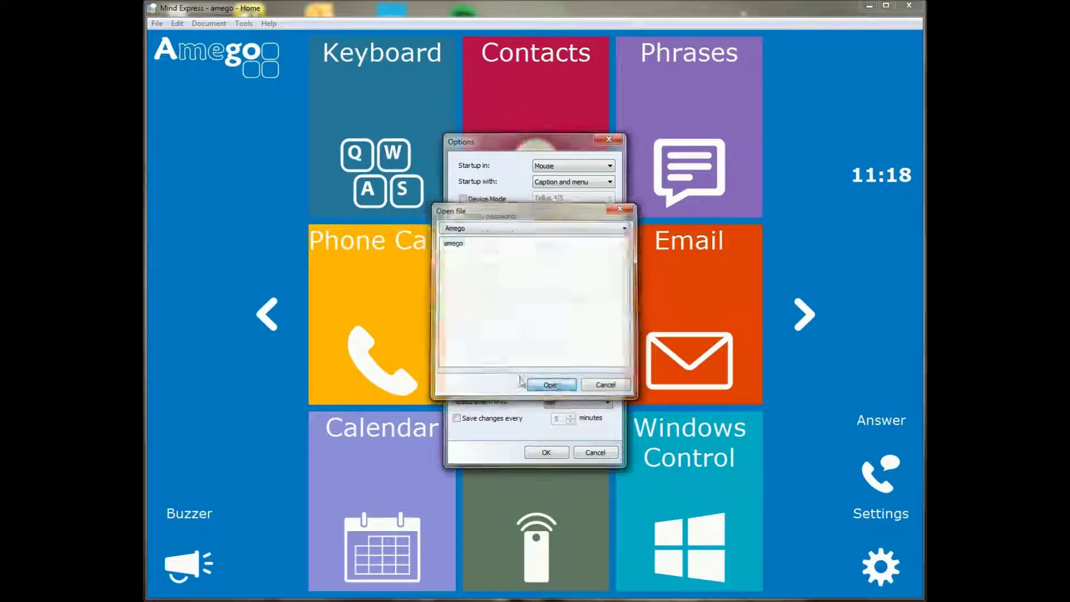
click(546, 451)
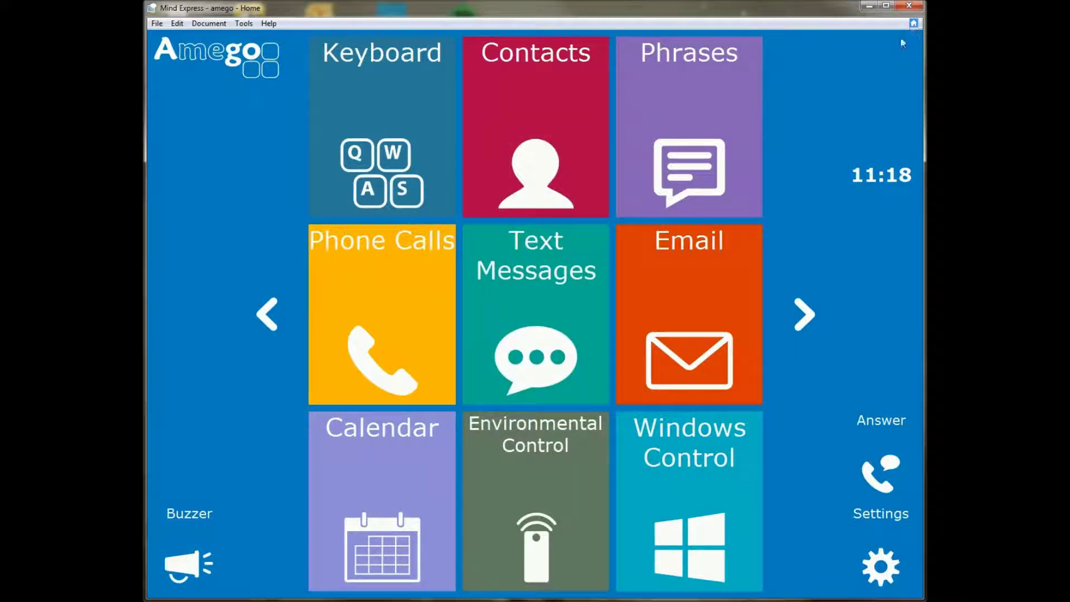
Open the recent temp9 document, using the Home button to jump back to amego in between
click(912, 23)
click(163, 26)
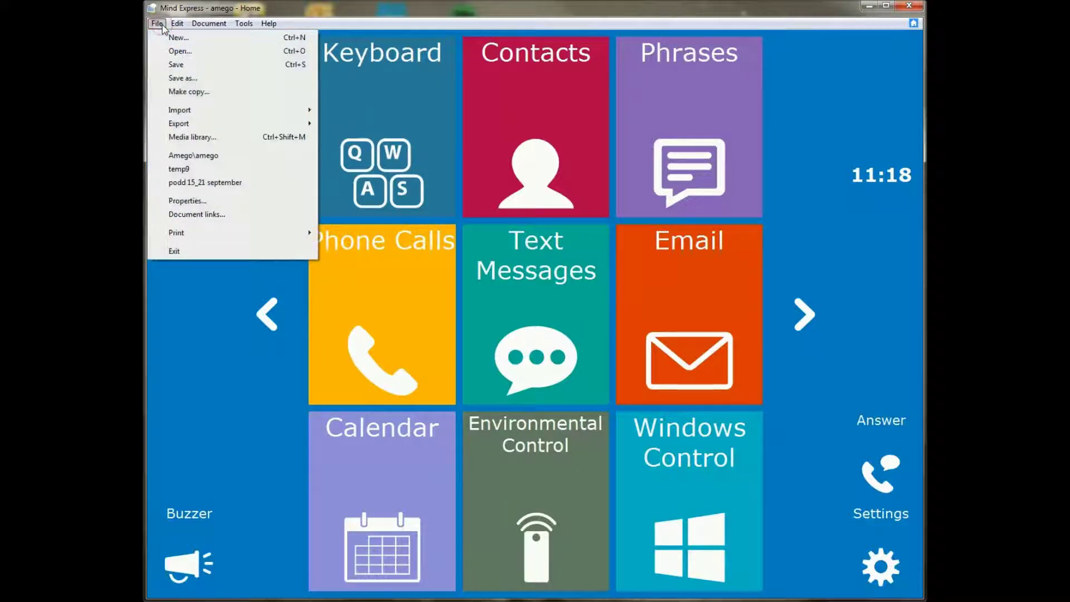
click(189, 168)
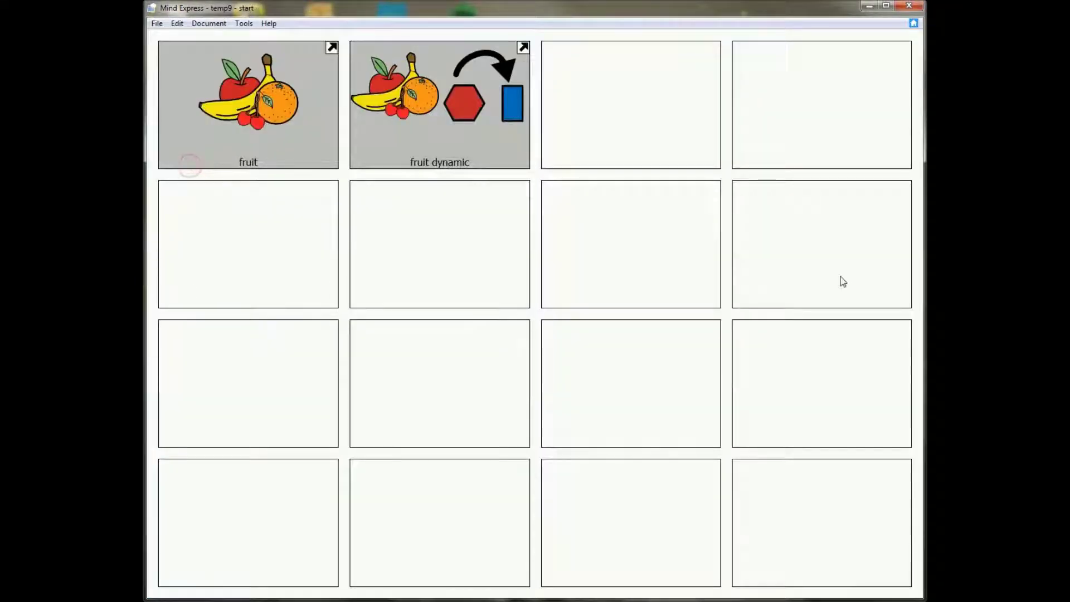
click(914, 23)
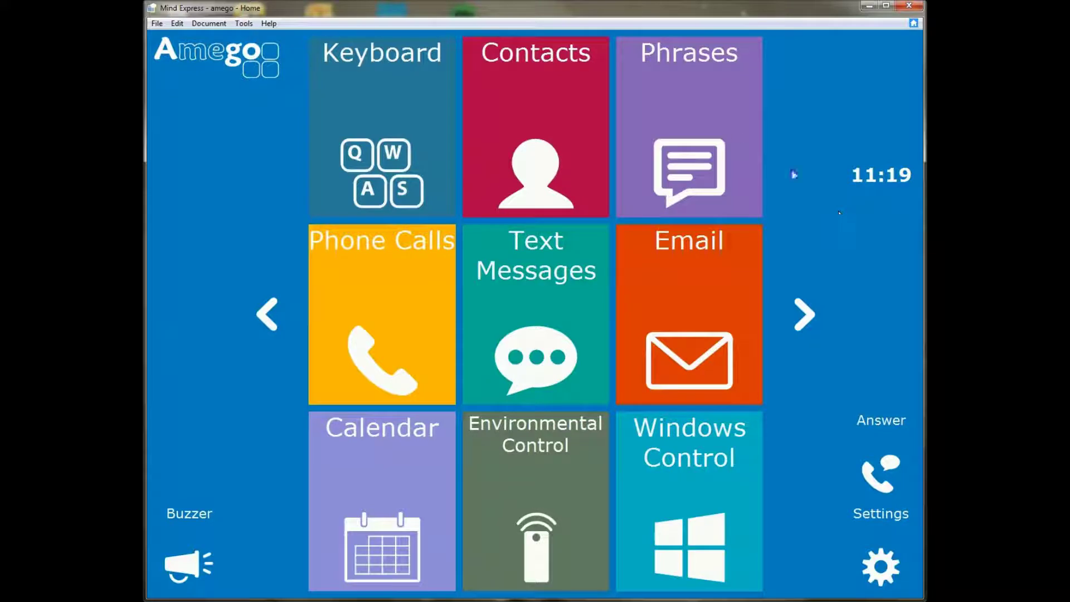
click(156, 23)
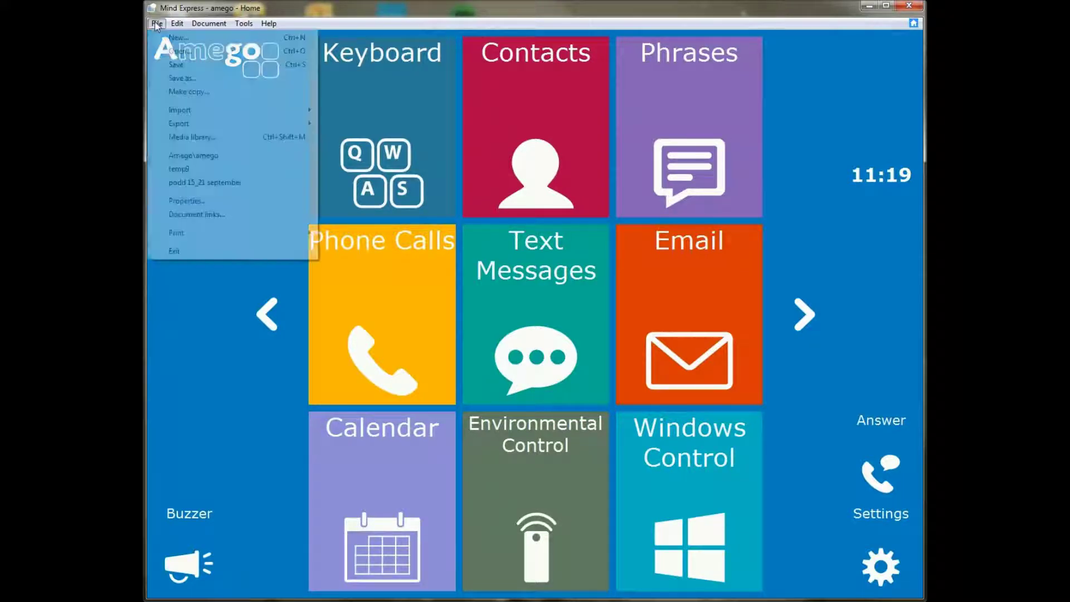
click(183, 166)
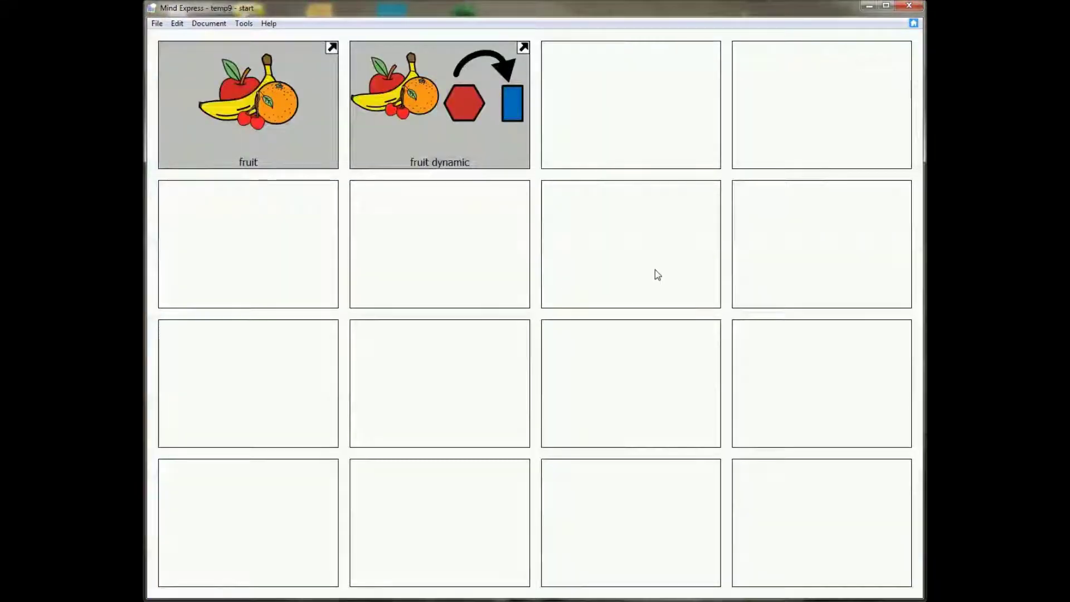
Give the empty second-row, third-column cell an Open document action targeting <Home document>
double_click(668, 271)
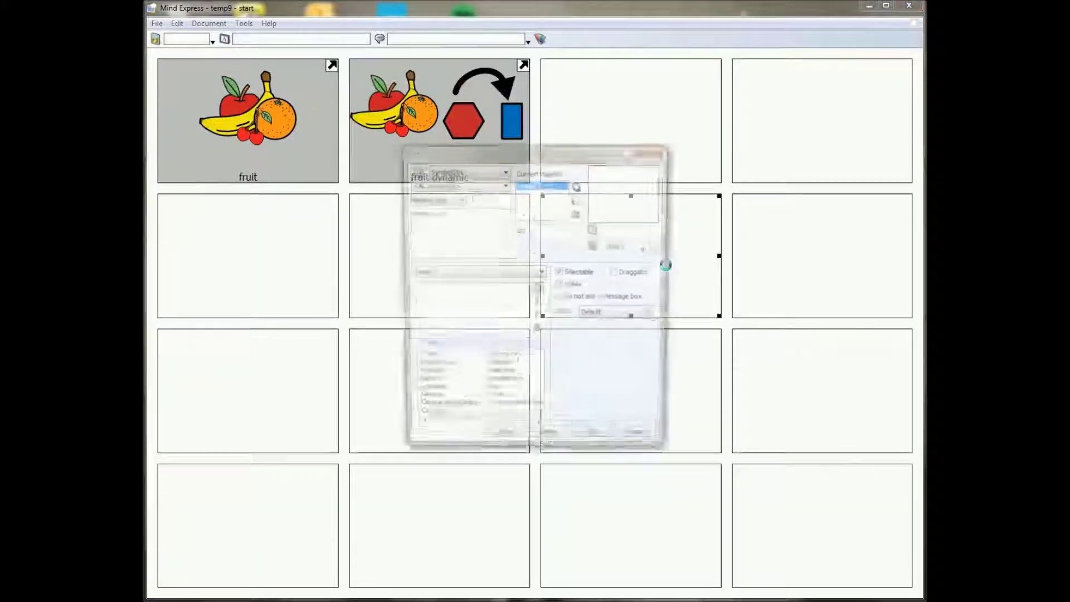
click(491, 422)
click(499, 421)
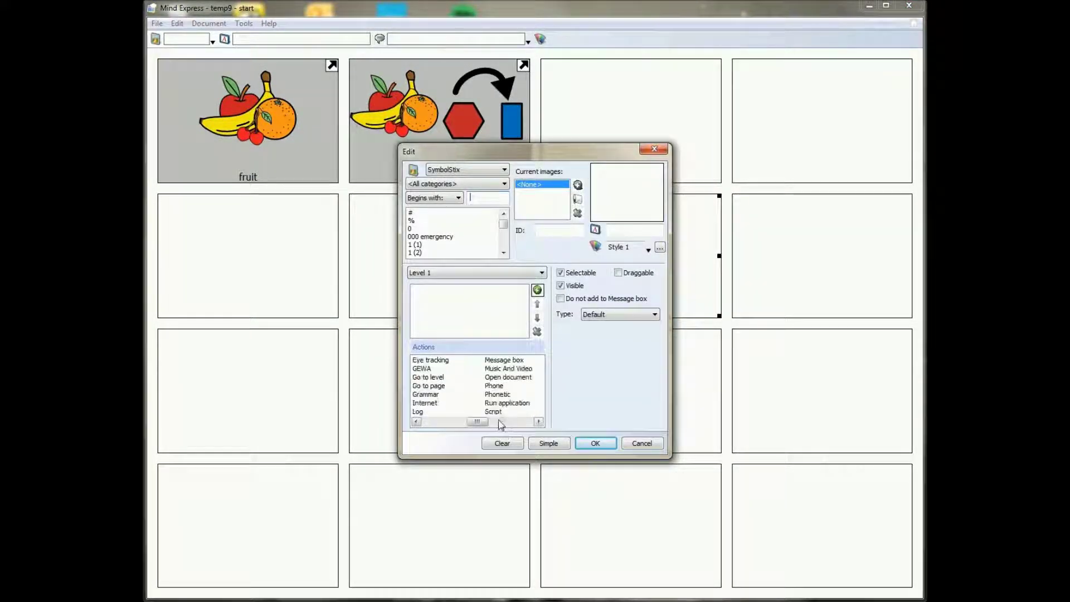
click(515, 379)
click(490, 383)
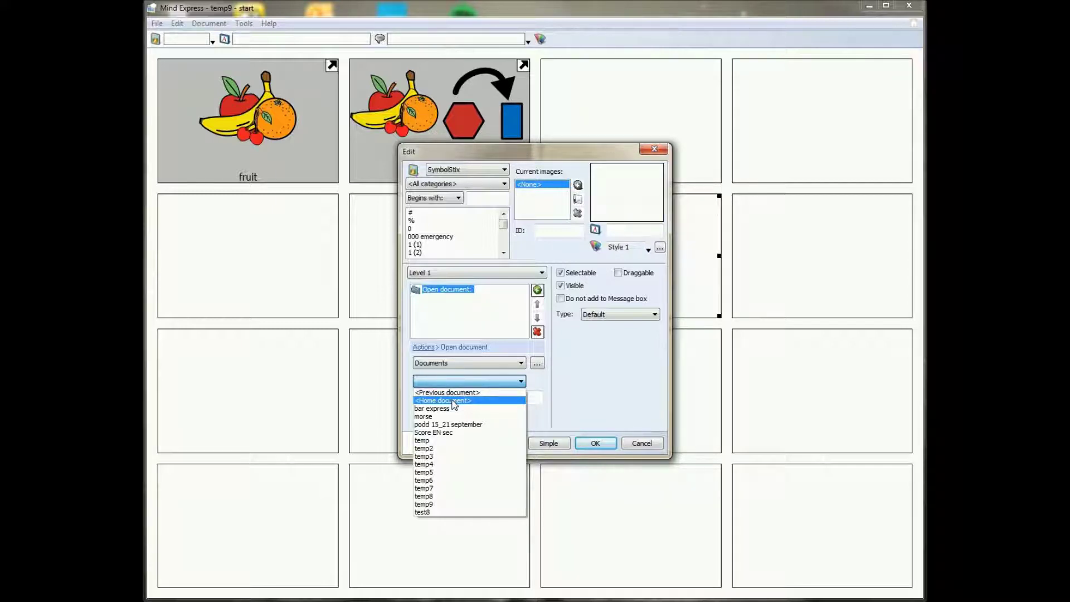
click(575, 394)
click(629, 443)
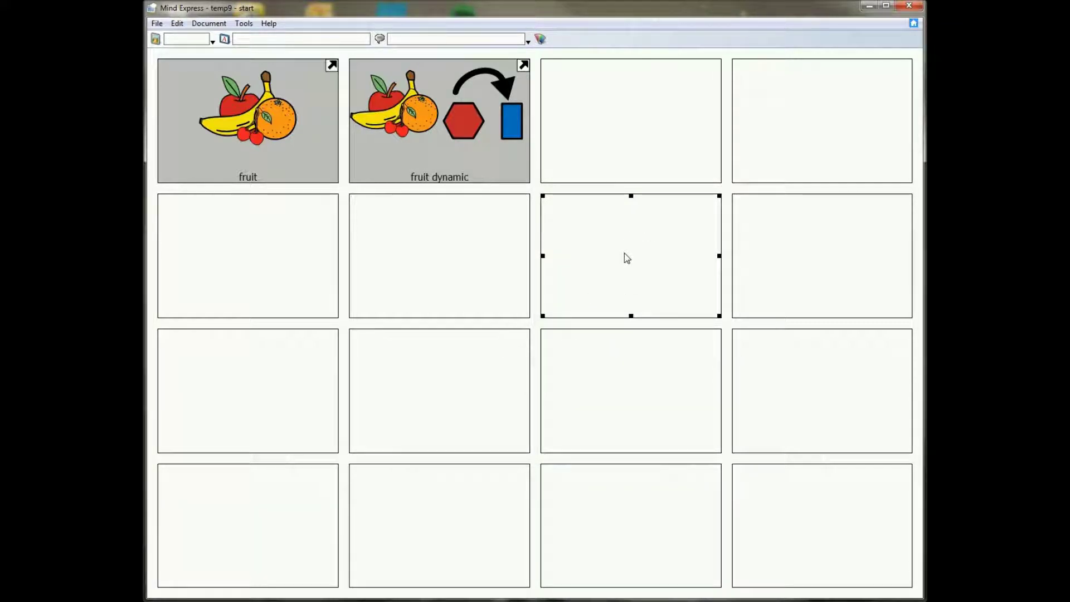
click(244, 23)
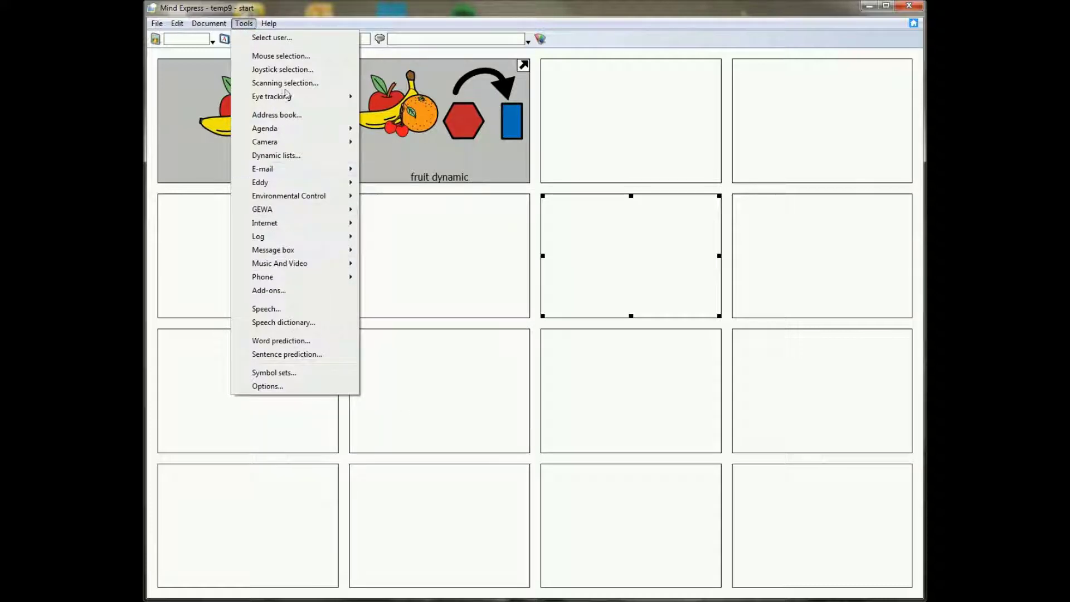
Turn off the Home button option in Tools > Options
click(289, 386)
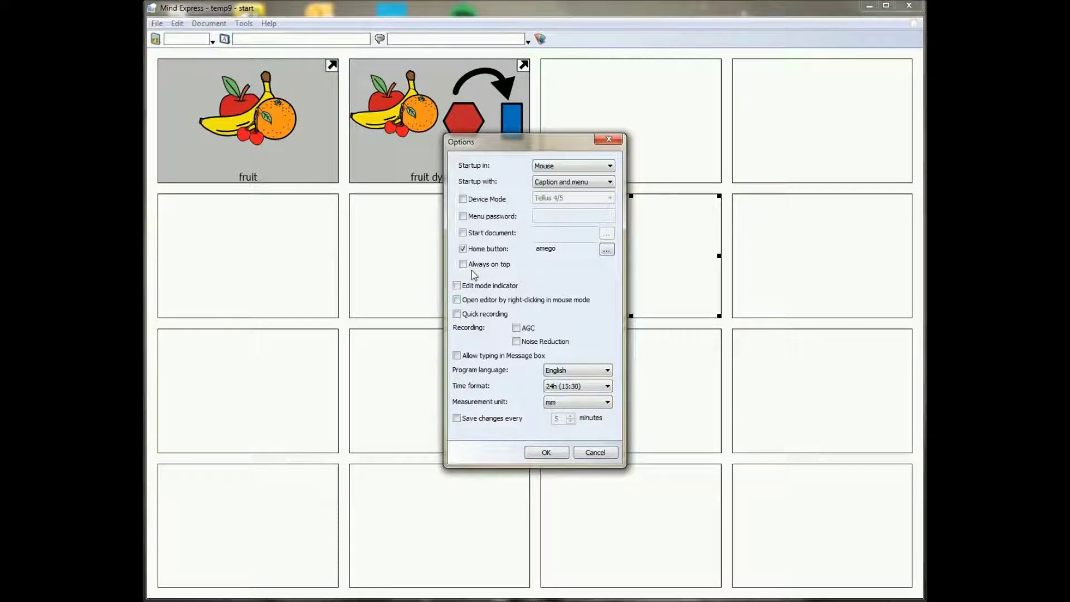
click(462, 249)
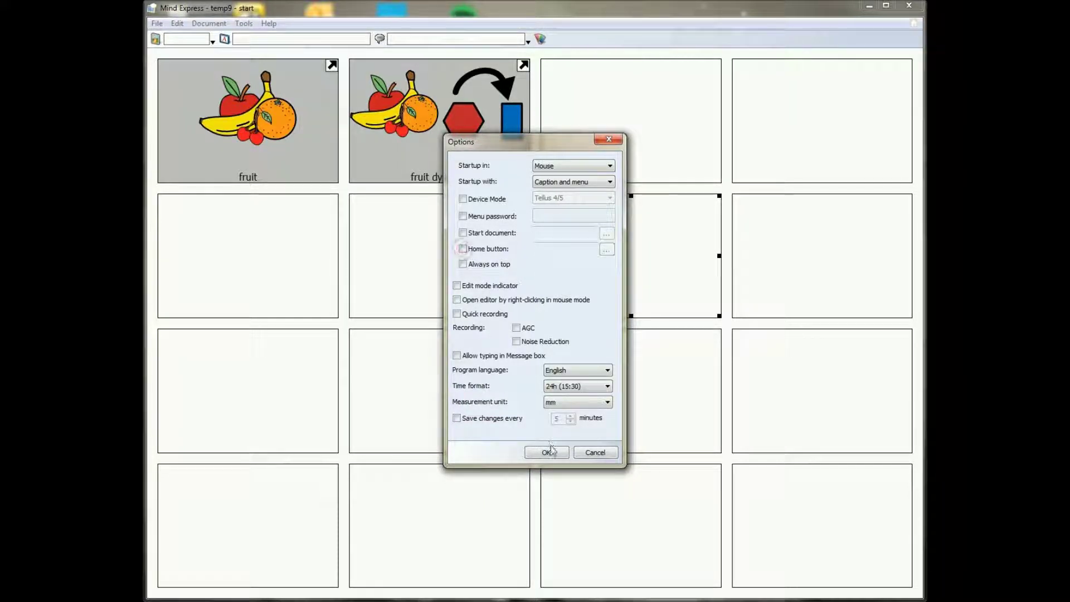
click(546, 452)
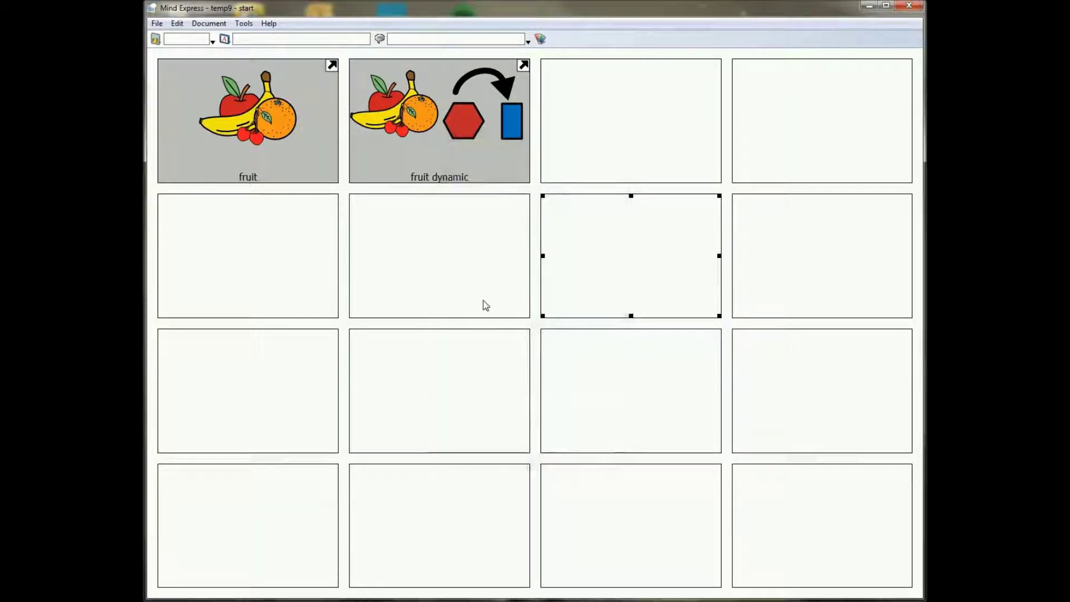
Open the amego document from the Media library via File > Open
click(157, 24)
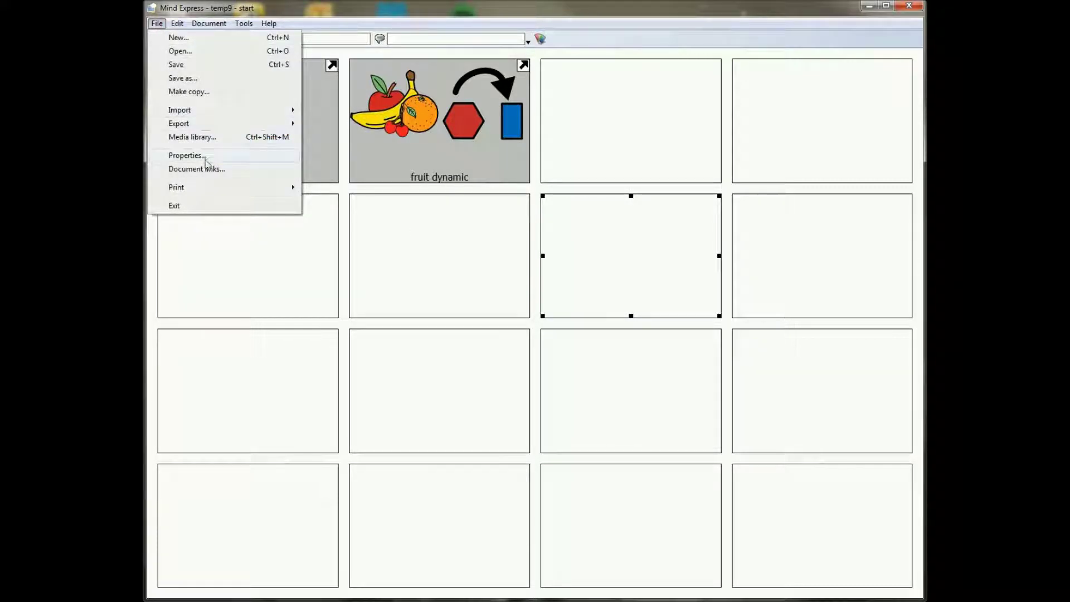
click(203, 52)
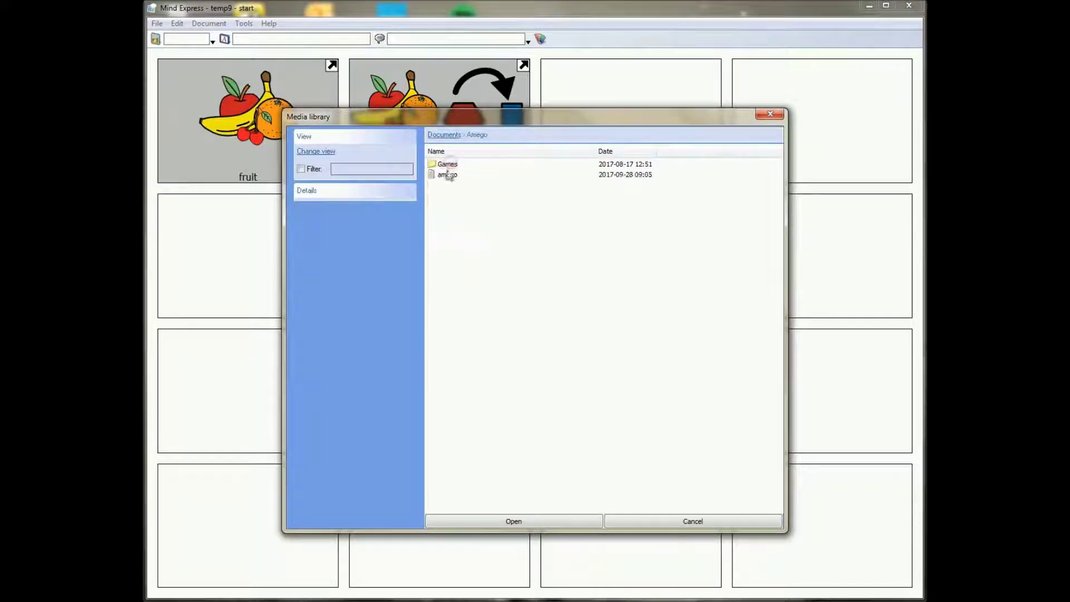
double_click(448, 175)
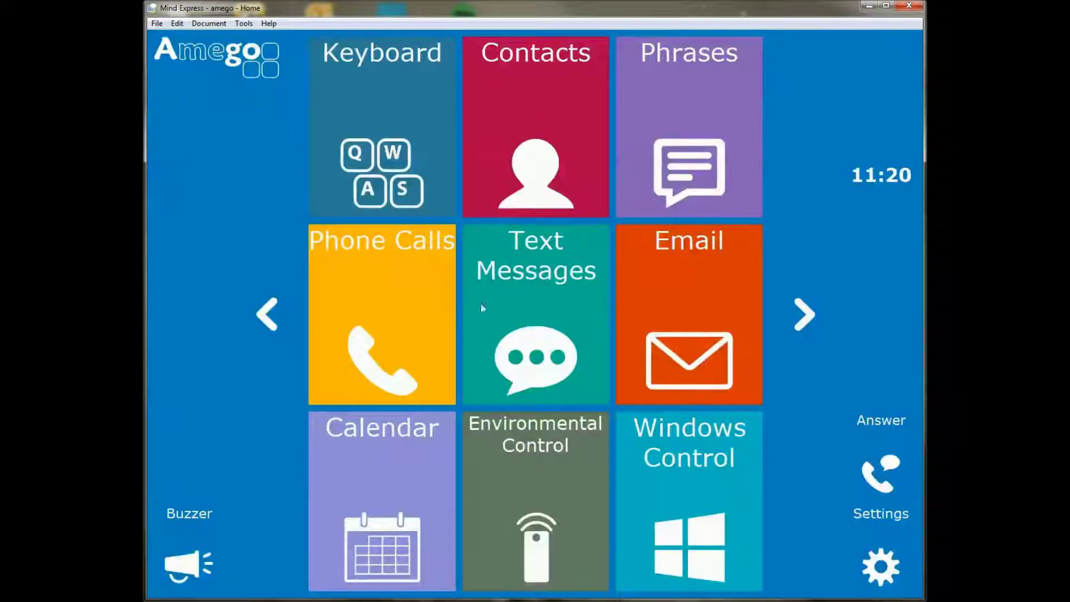
On the Youtube page, search for 'dunkirk' with the search keyboard
click(823, 316)
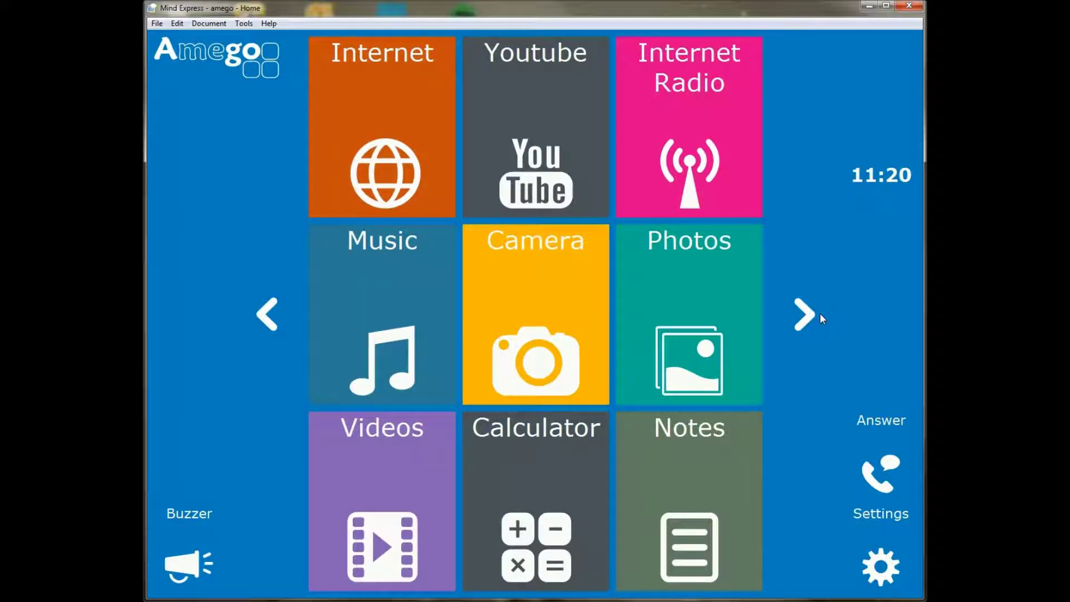
click(549, 126)
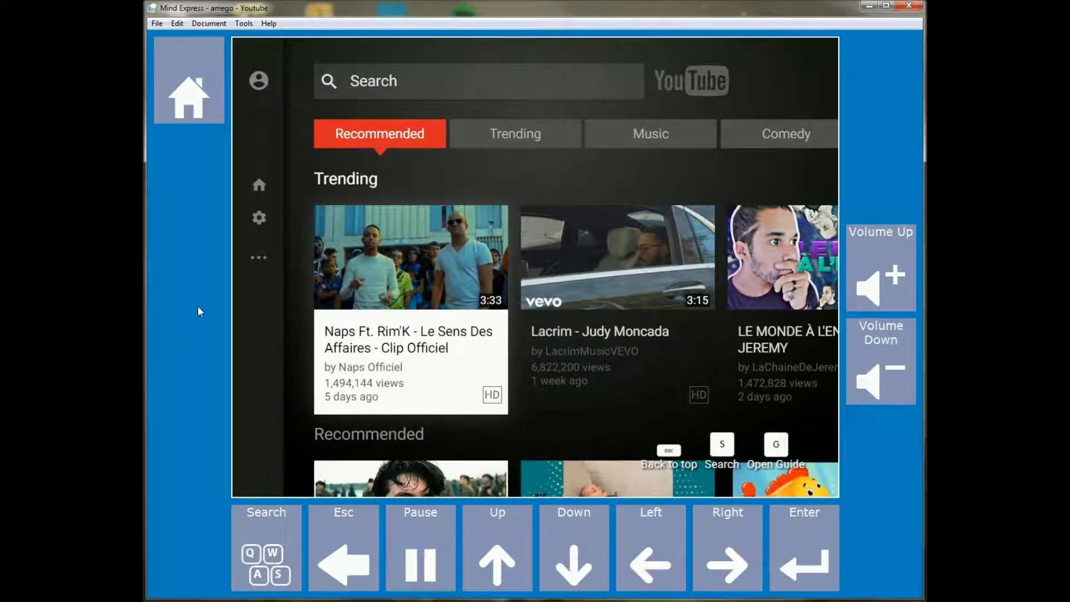
click(272, 557)
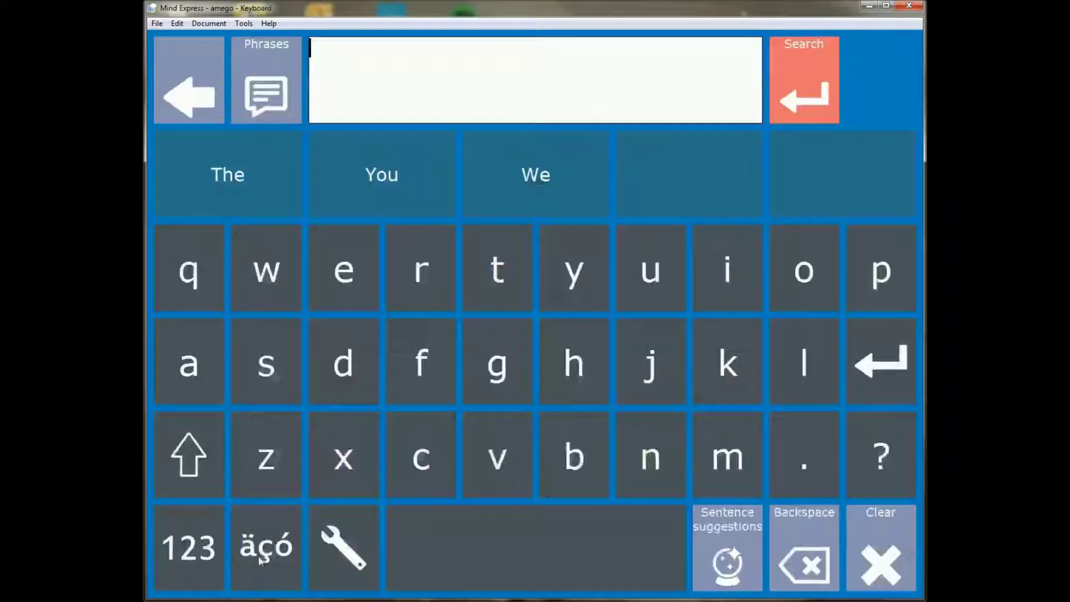
click(352, 361)
click(646, 273)
click(651, 457)
click(724, 339)
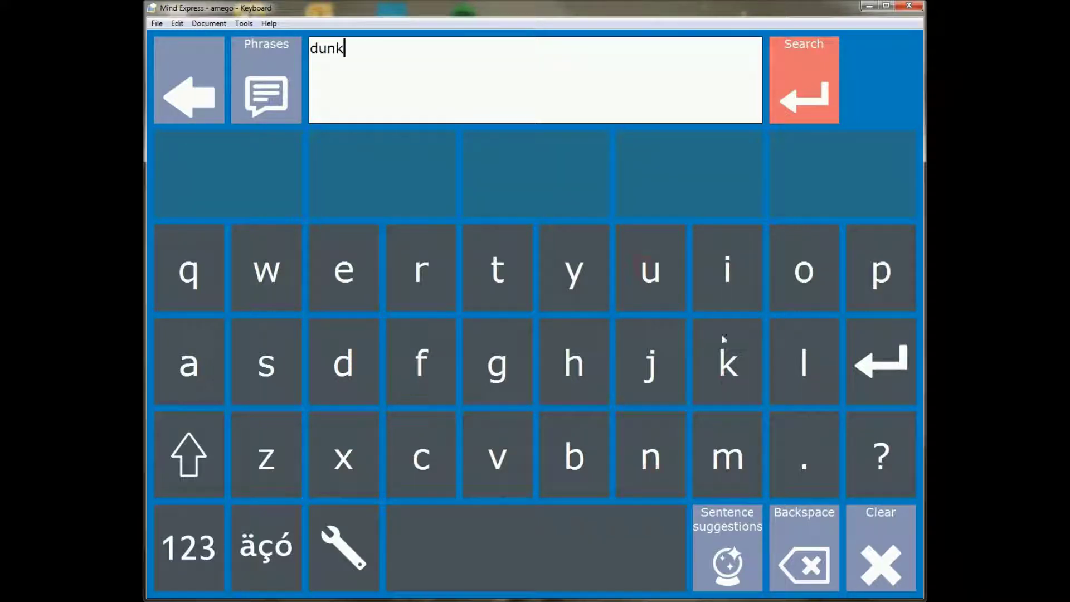
click(727, 284)
click(425, 278)
click(726, 352)
click(787, 88)
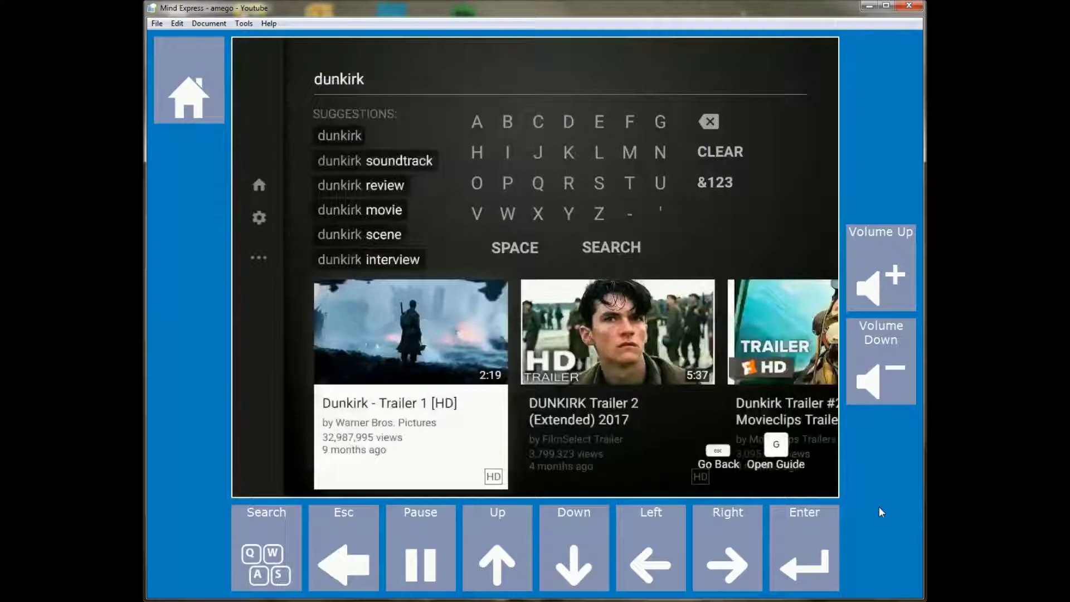
Play DUNKIRK Trailer 2, pause it, then return to the Amego home tiles
click(727, 562)
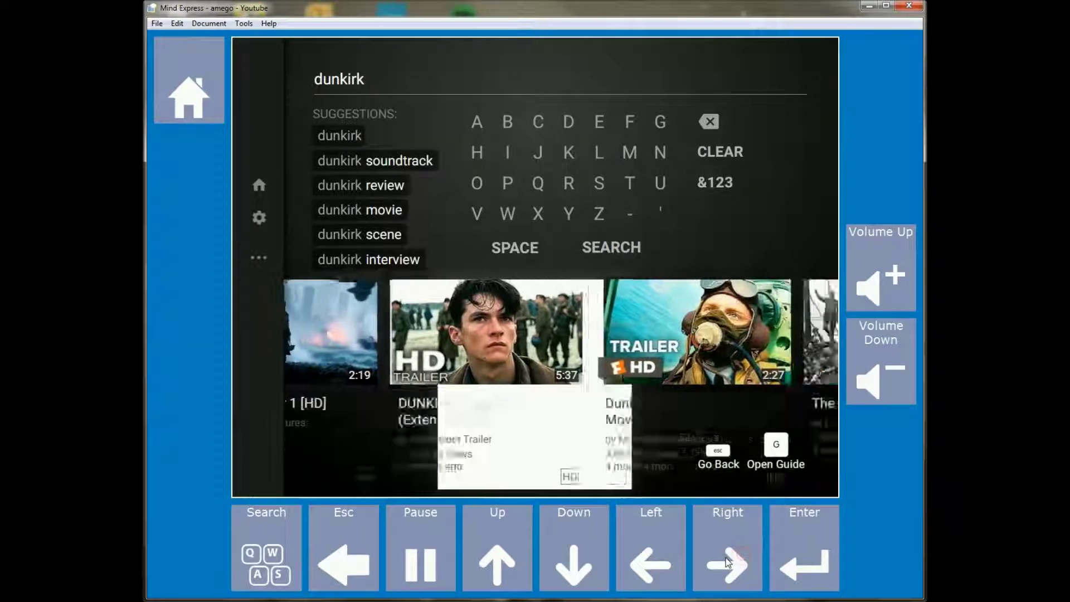
click(725, 560)
click(652, 559)
click(653, 559)
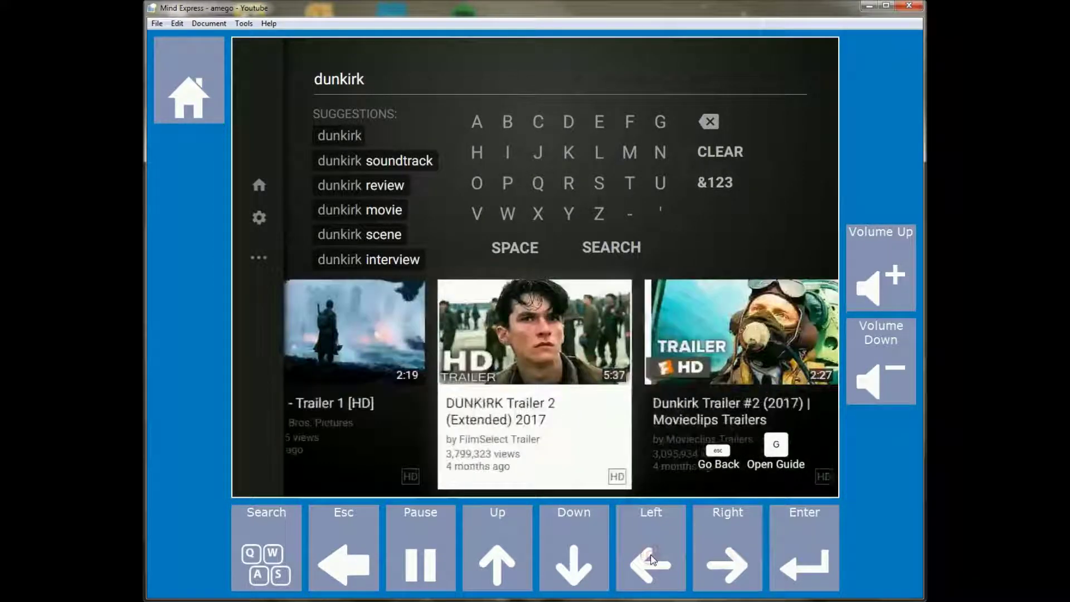
click(818, 551)
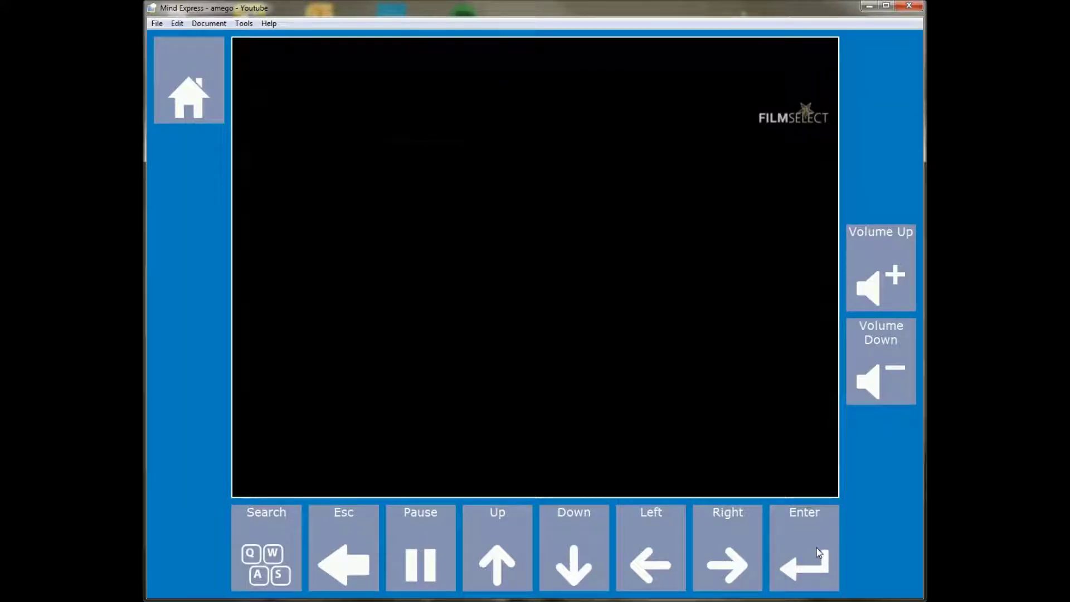
click(422, 557)
click(422, 558)
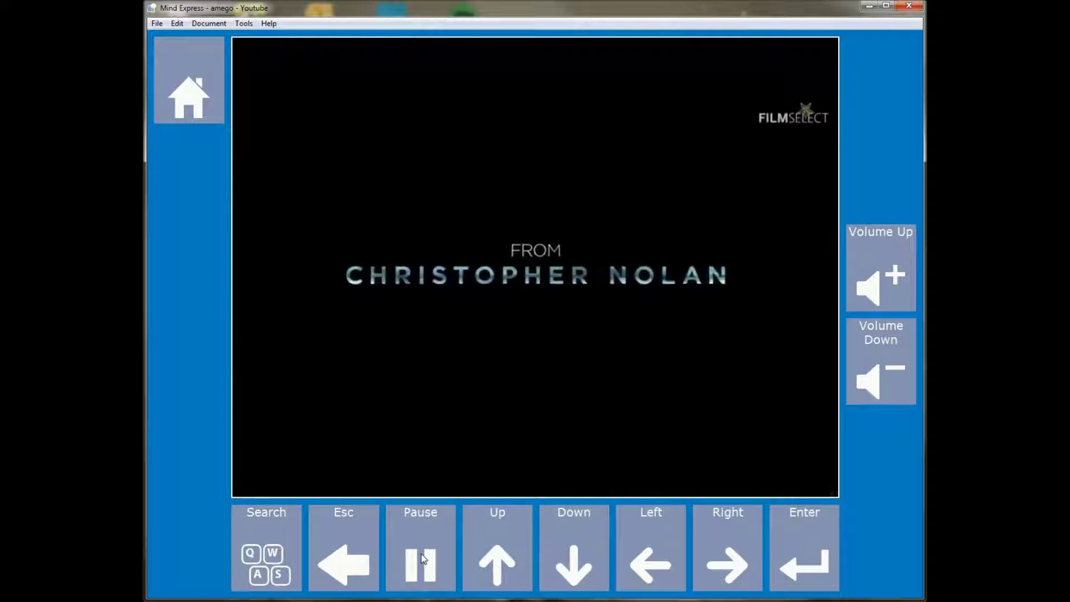
click(422, 558)
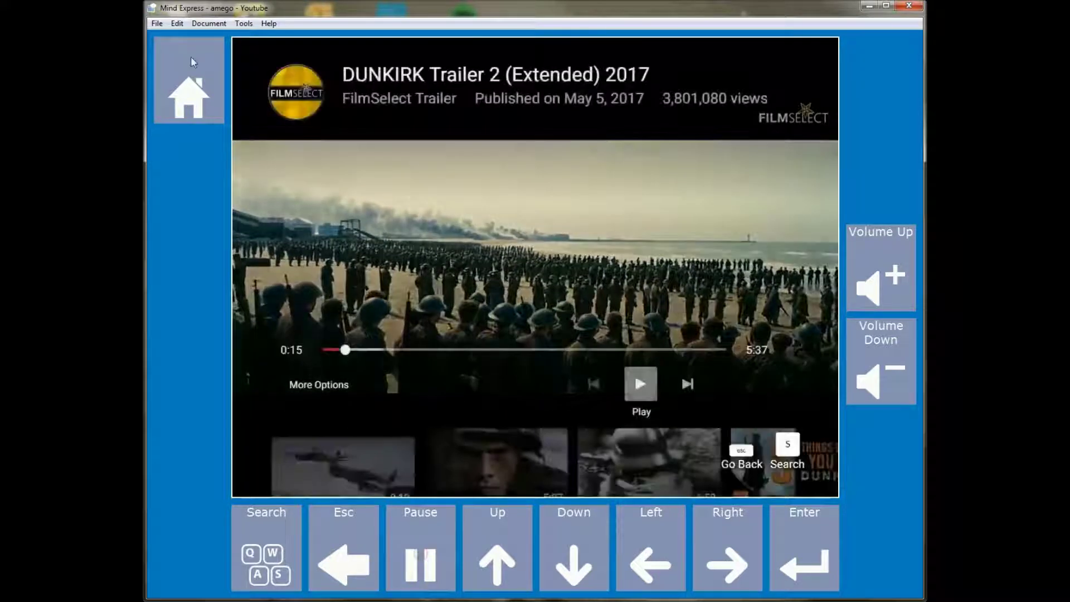
click(192, 63)
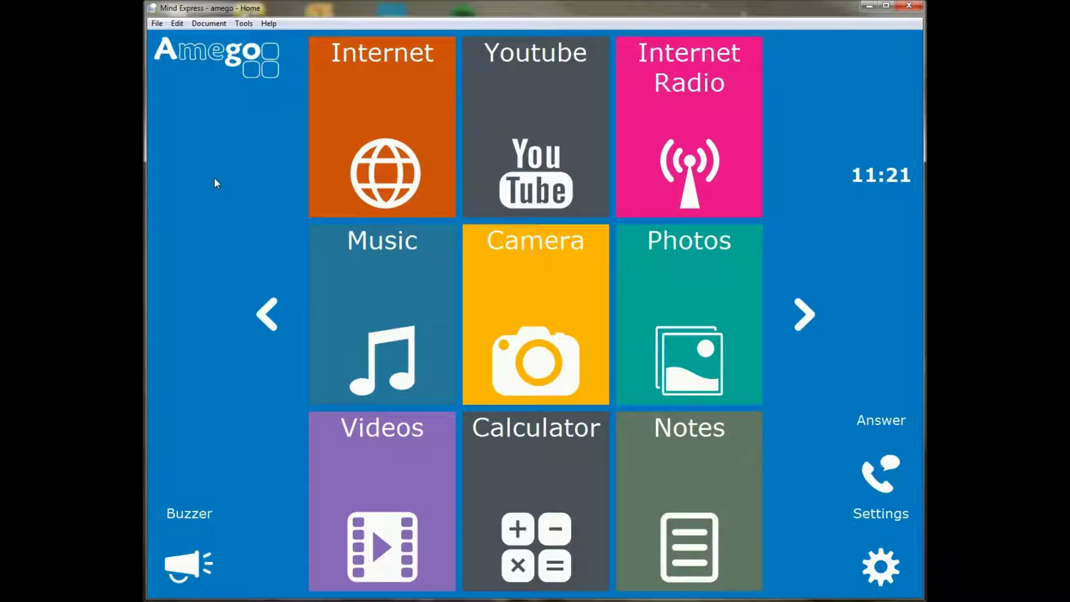
Open the Jabbla website from the Internet page's favourites
click(363, 101)
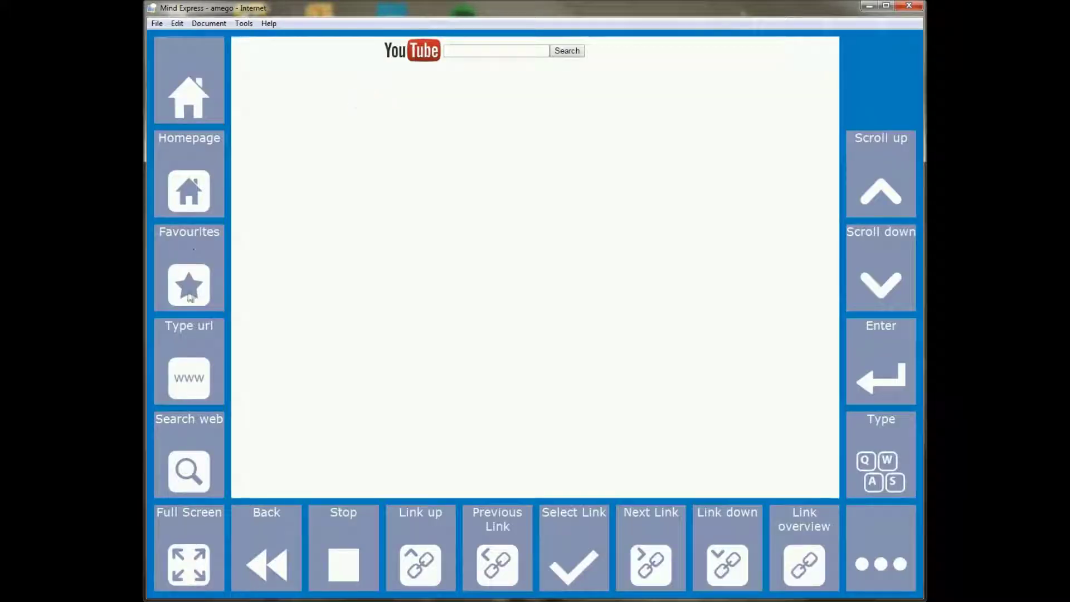
click(196, 281)
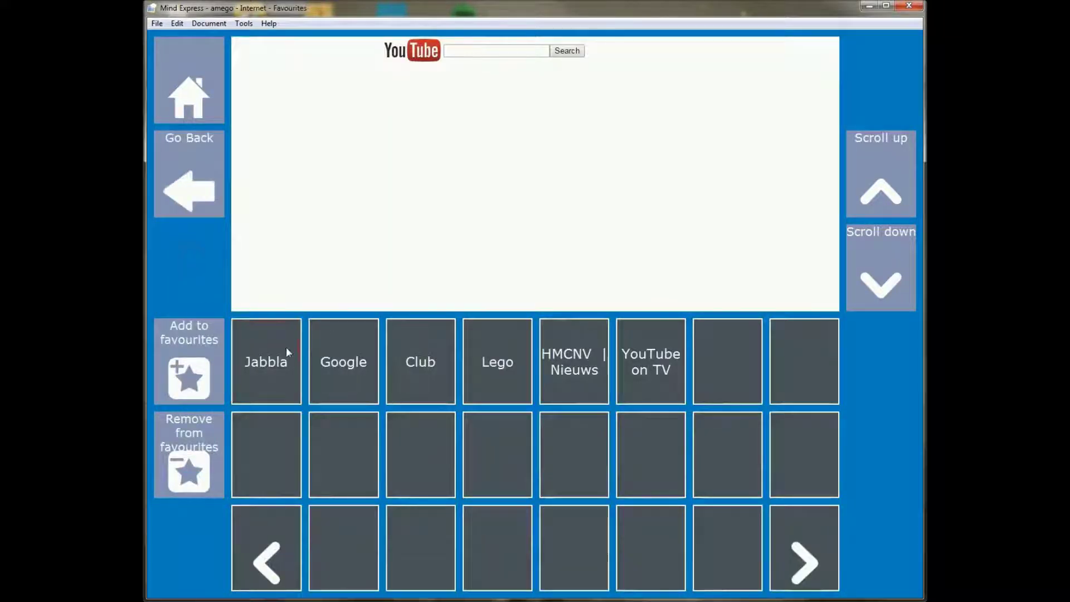
click(286, 348)
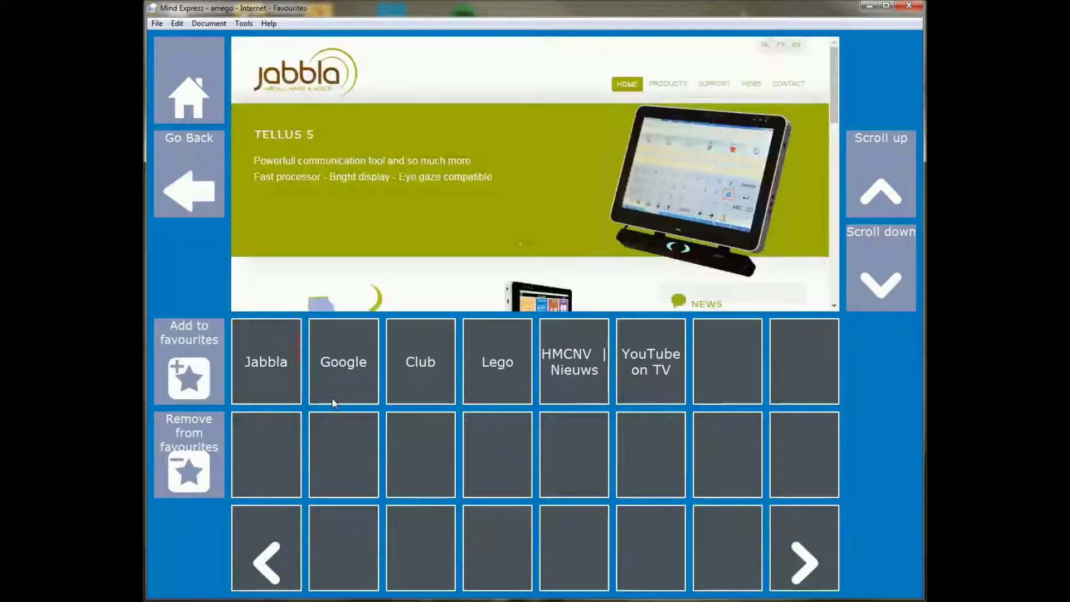
click(192, 192)
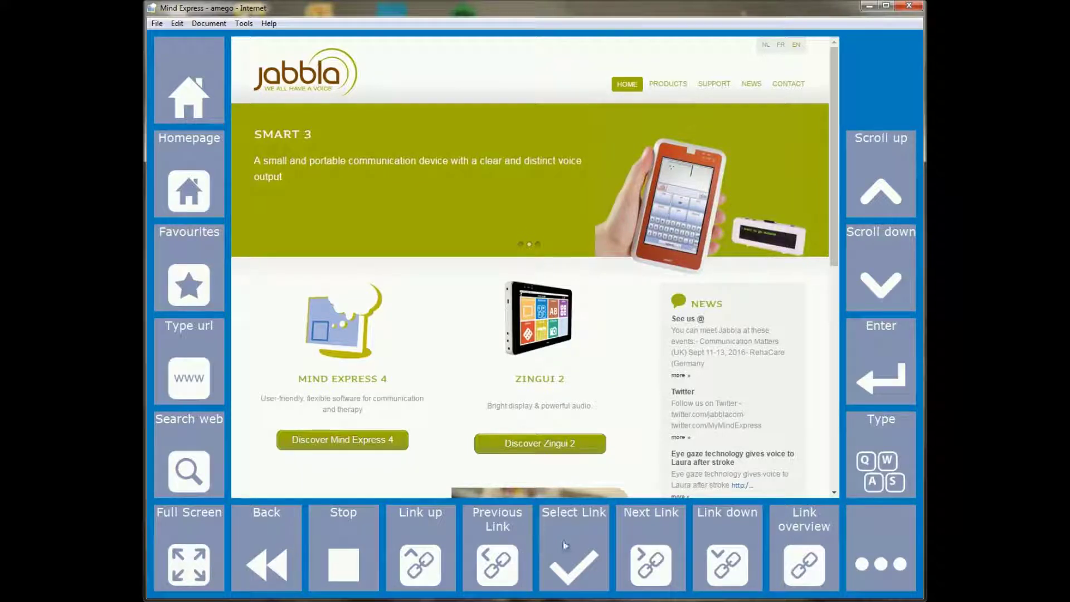
Step the link focus with Next Link and Link down to the more » link
click(652, 550)
click(652, 551)
click(652, 550)
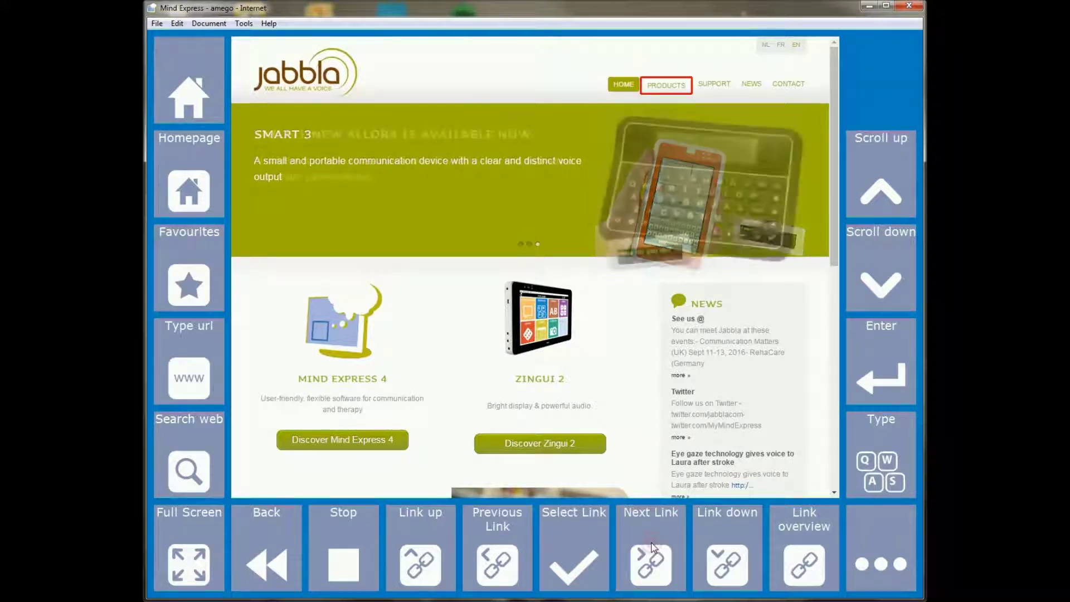
click(654, 551)
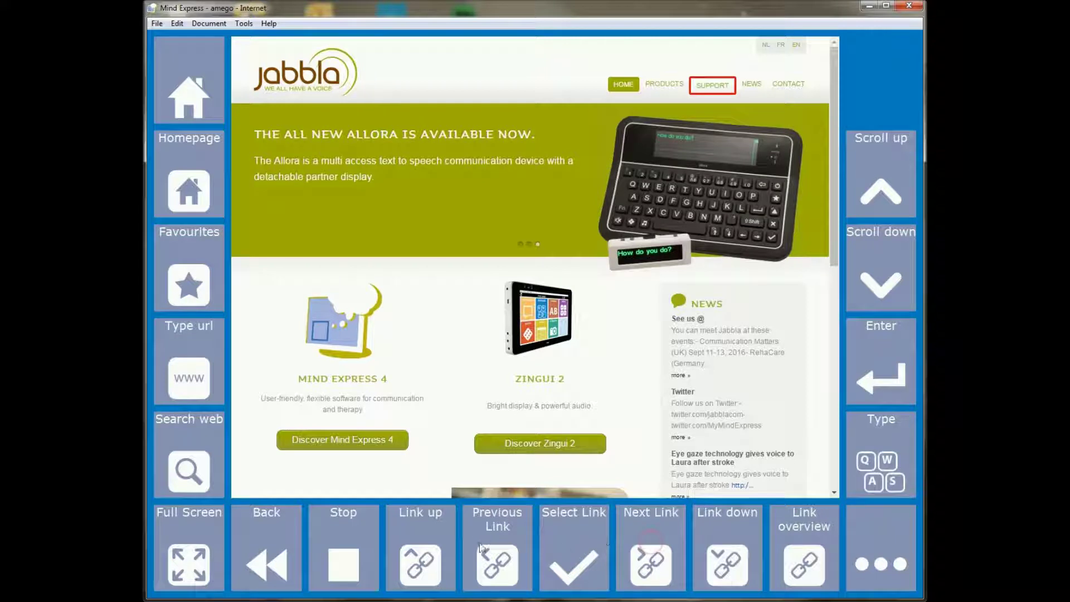
click(740, 544)
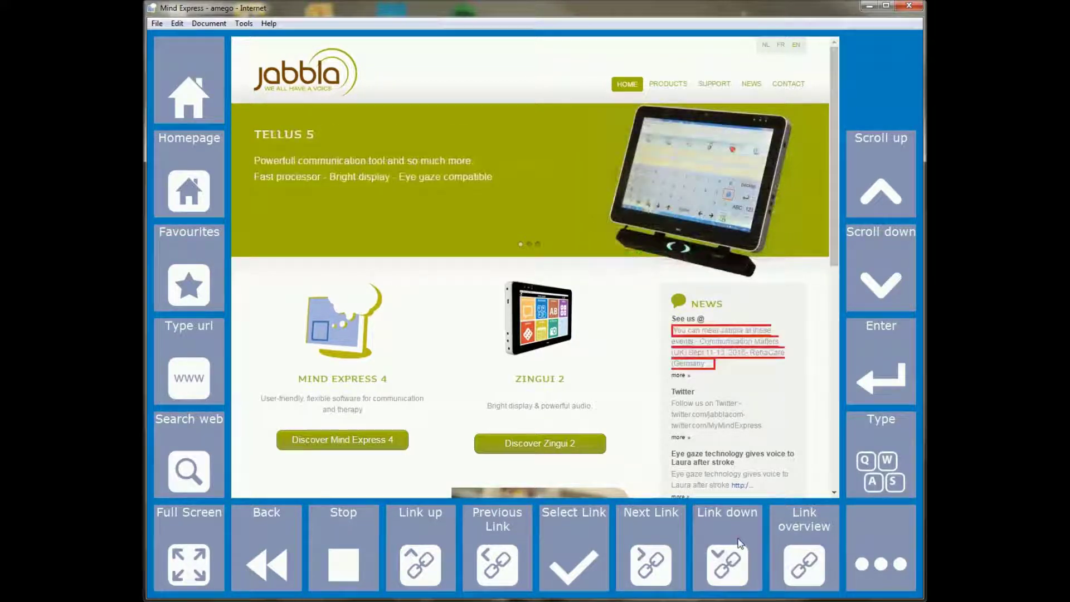
click(736, 546)
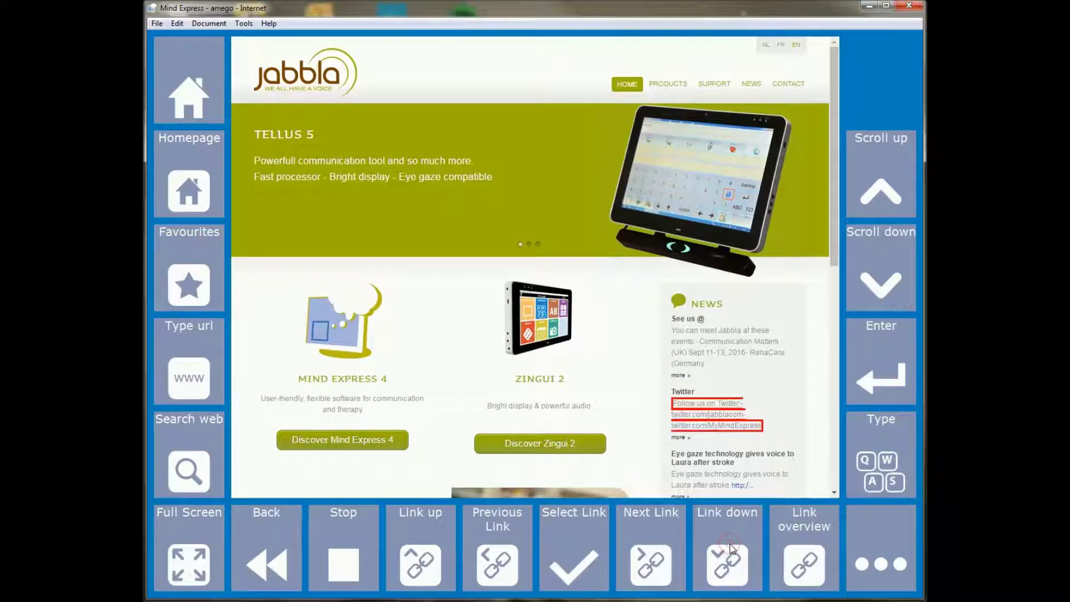
click(730, 548)
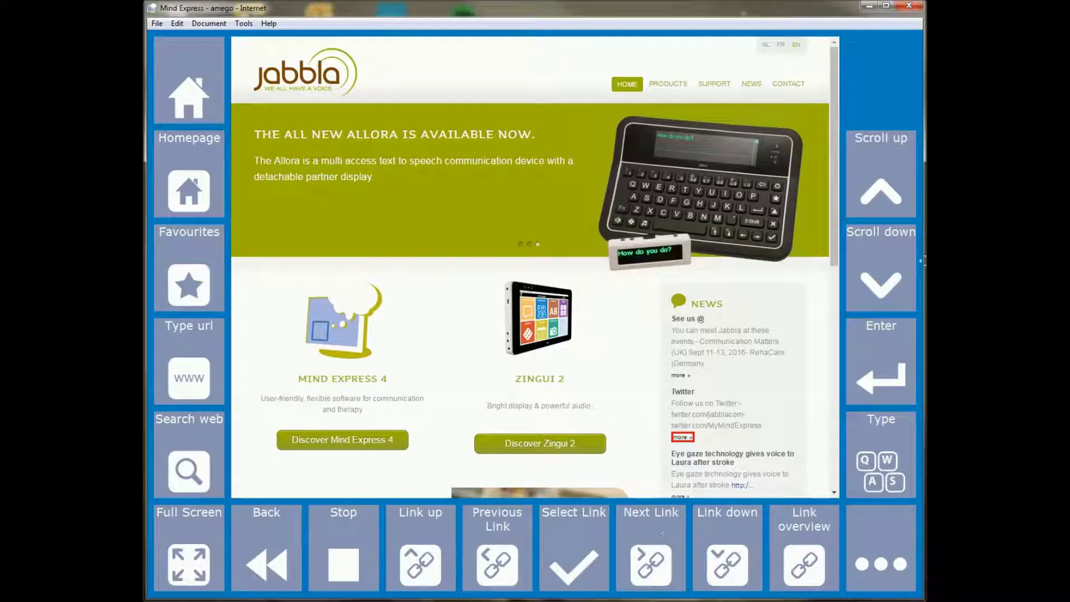
Scroll to the newsletter section, step two more links, and peek at the extra commands
click(884, 259)
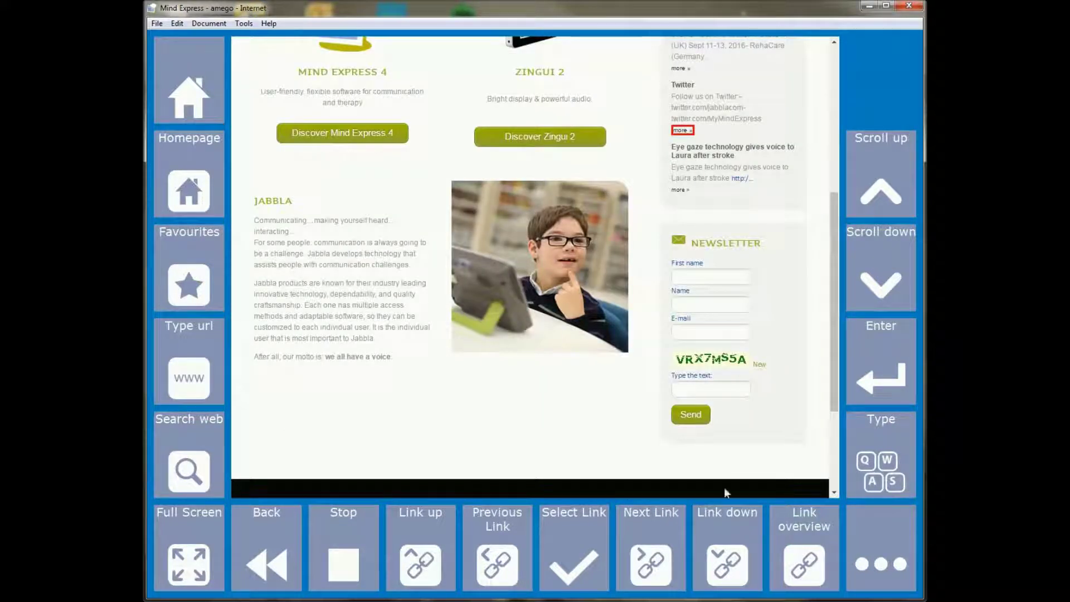
click(715, 556)
click(724, 553)
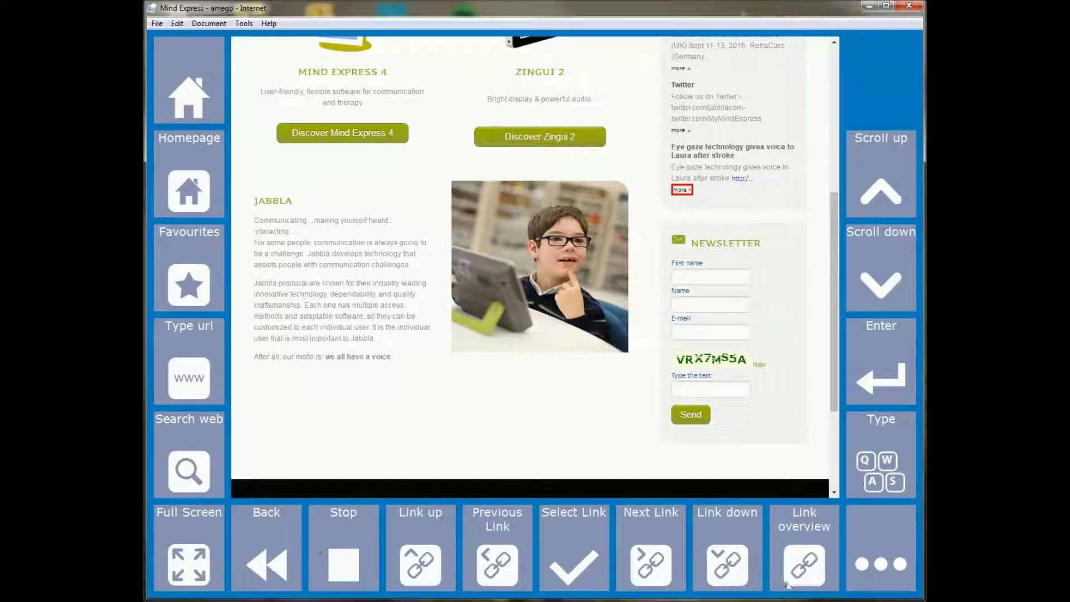
click(878, 563)
click(865, 544)
click(250, 23)
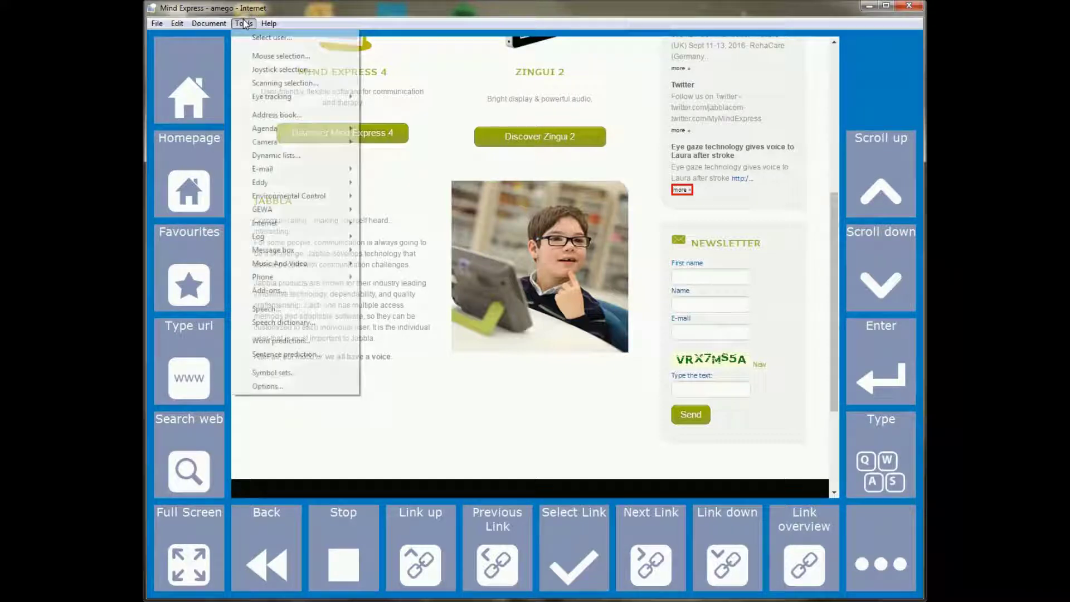
click(278, 155)
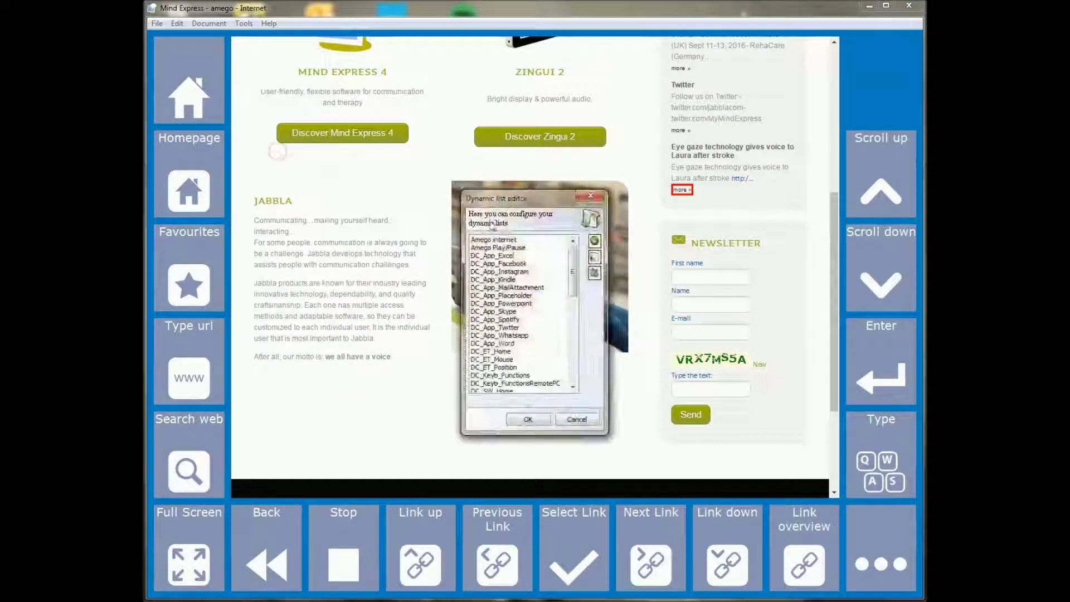
double_click(493, 241)
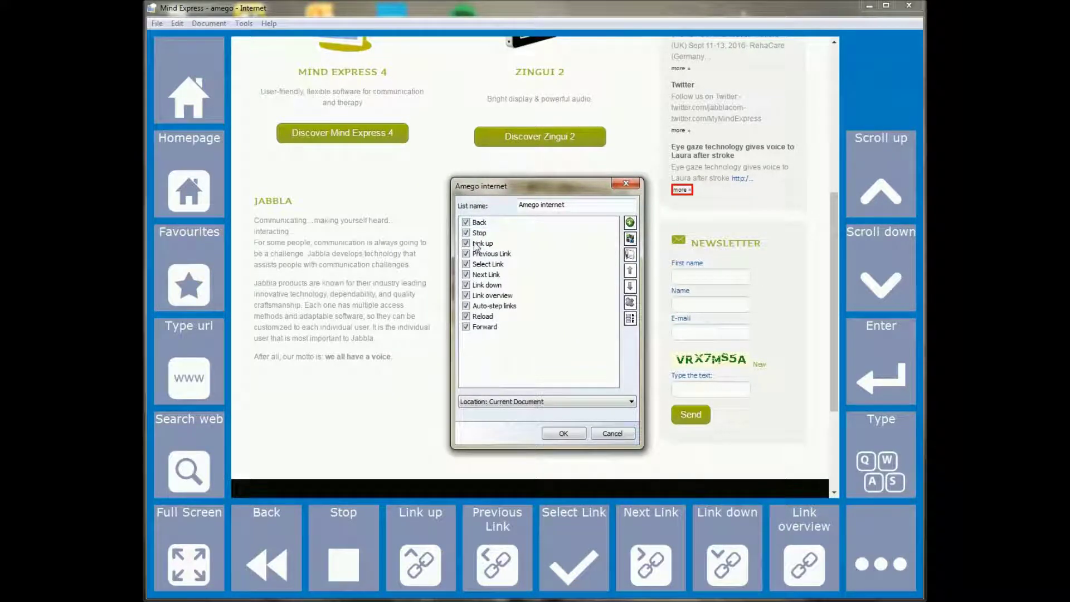
click(467, 223)
click(466, 233)
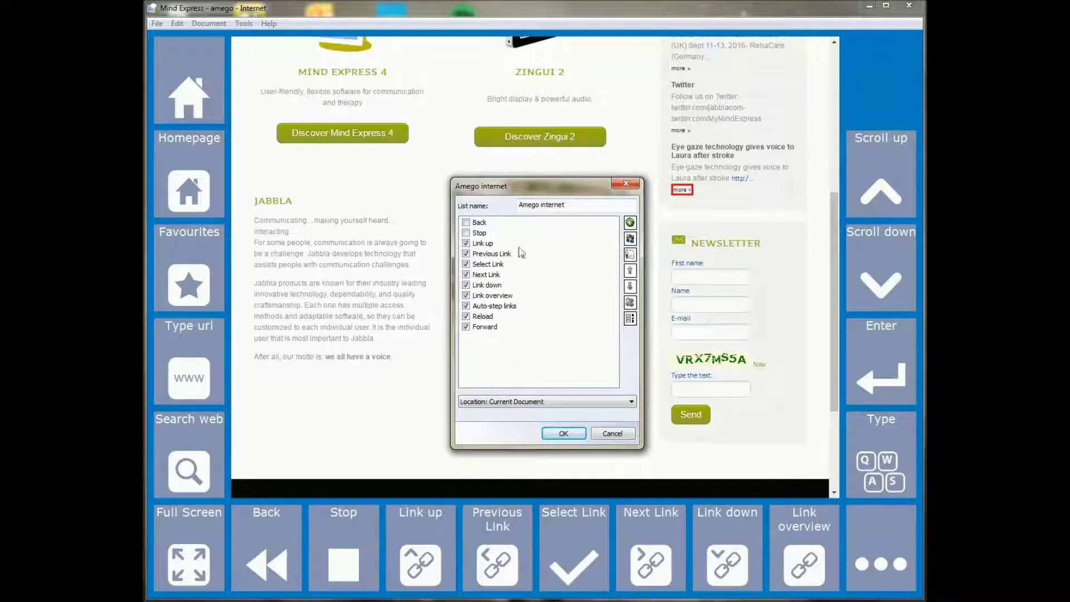
click(566, 433)
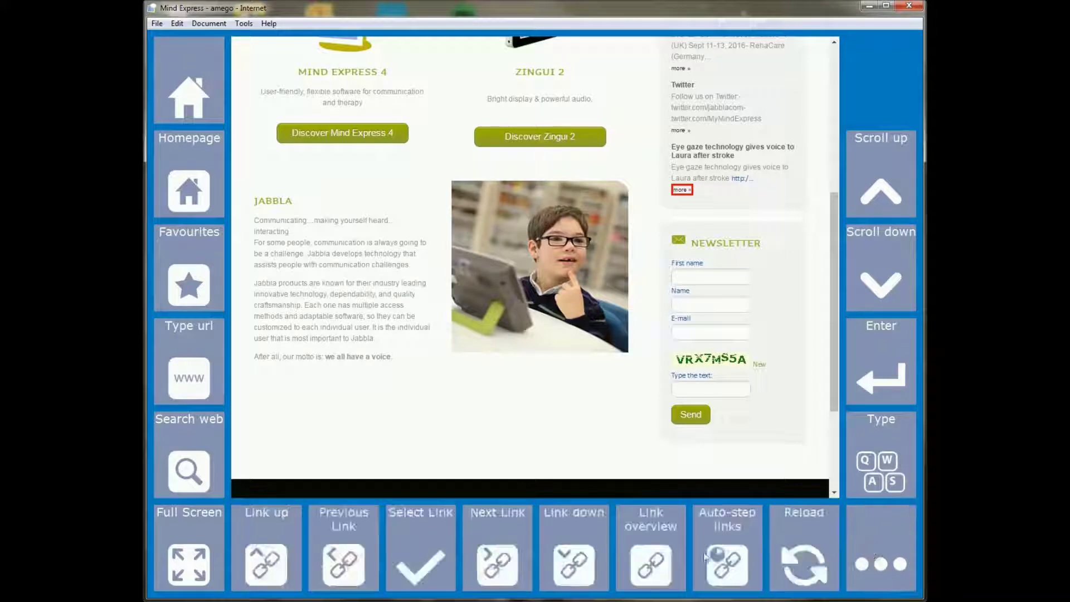
click(243, 25)
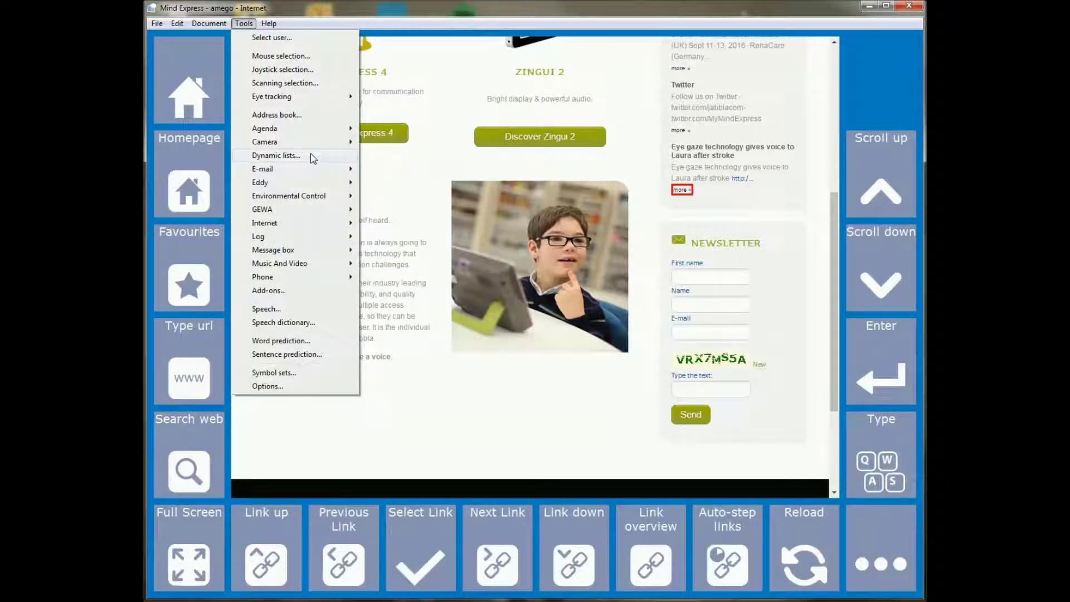
click(301, 157)
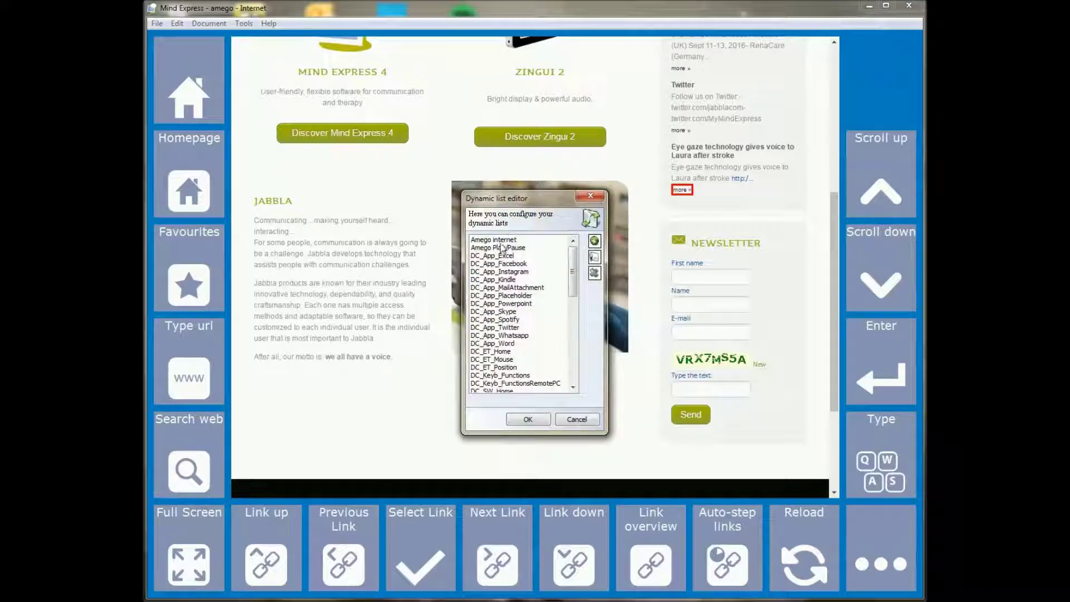
double_click(493, 240)
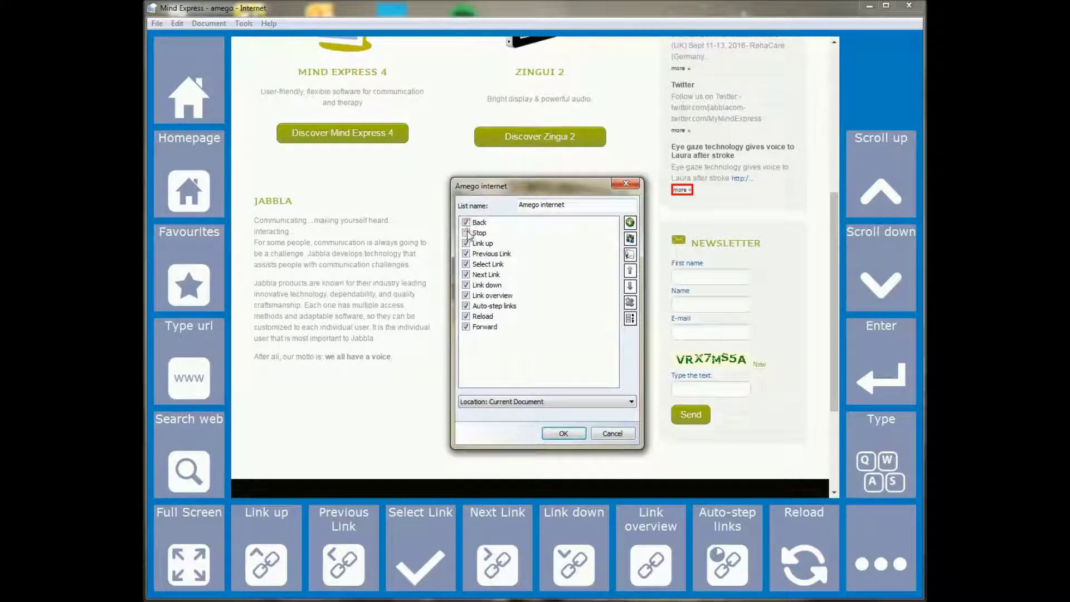
click(556, 433)
click(528, 419)
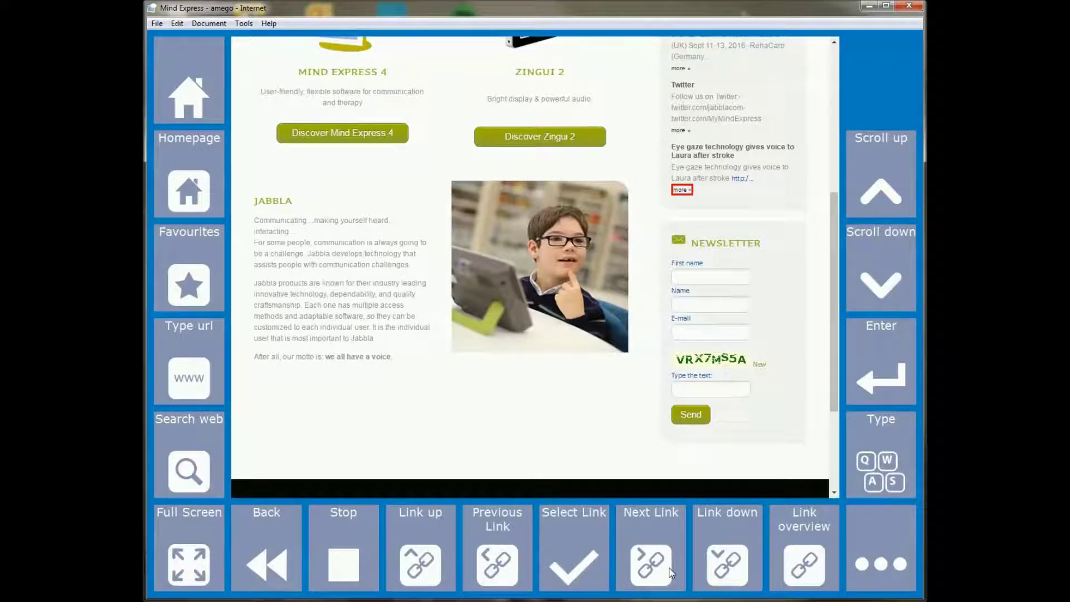
Open recent file temp9, declining to save the changes to amego
click(157, 23)
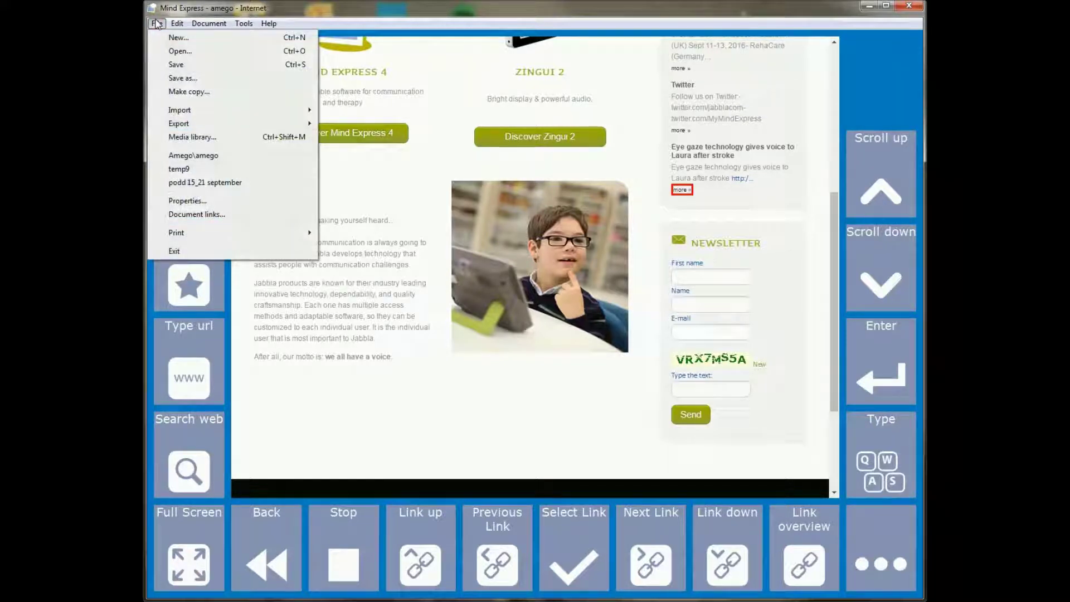
click(189, 169)
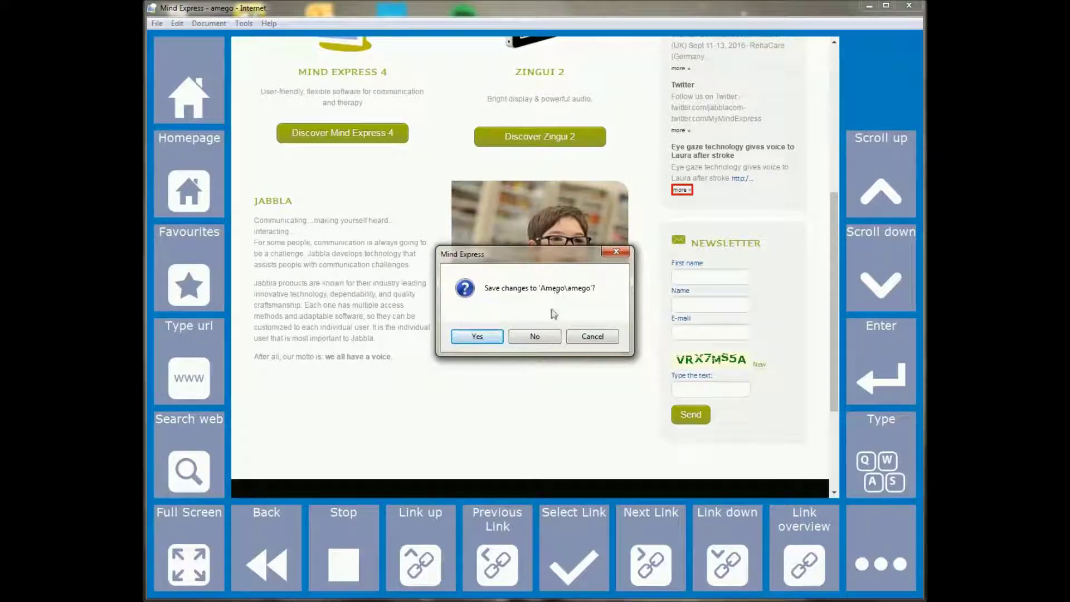
click(529, 337)
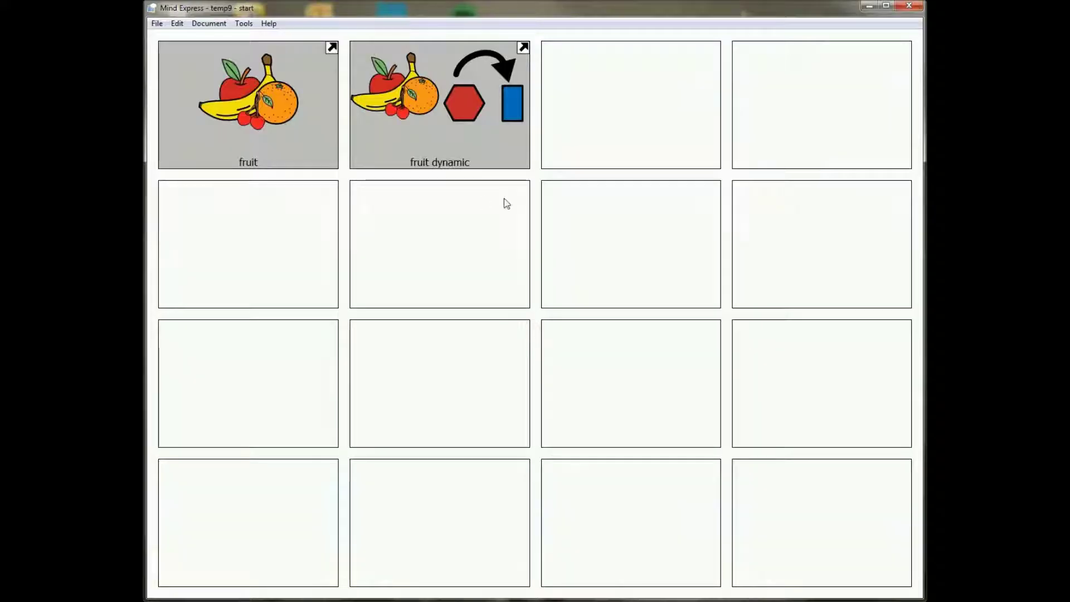
Open the fruit dynamic page and page forward through all its fruit pages
click(461, 133)
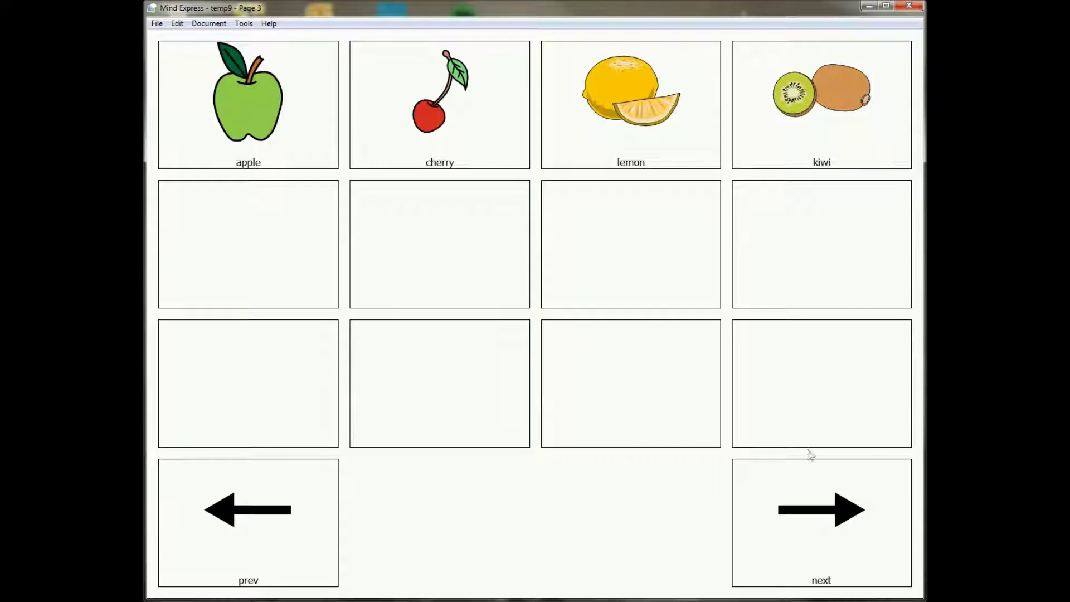
click(818, 539)
click(819, 537)
click(824, 532)
click(833, 525)
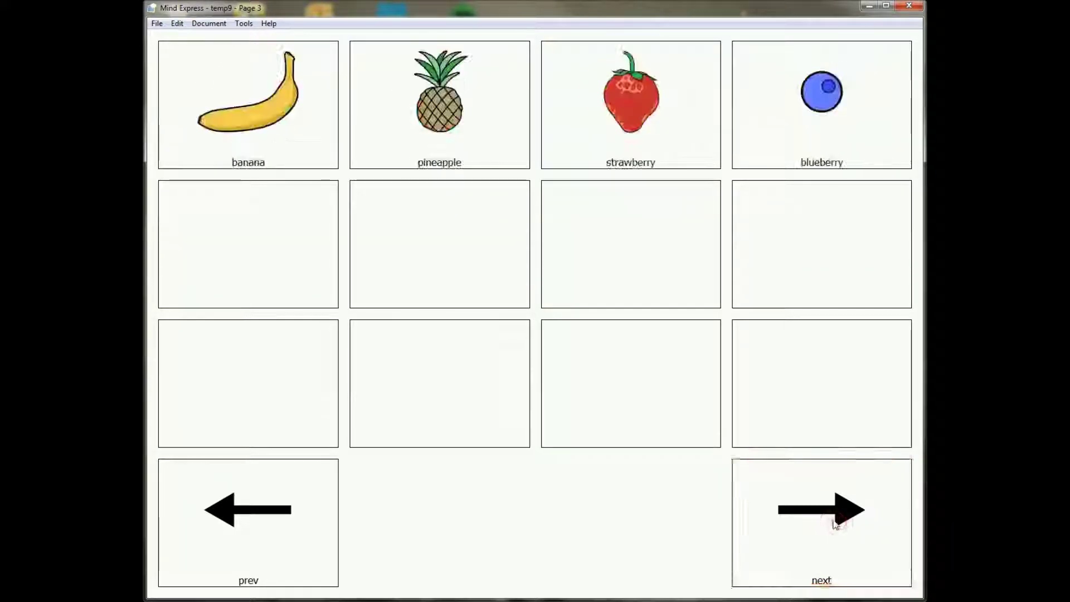
click(841, 525)
click(830, 524)
click(824, 524)
click(828, 521)
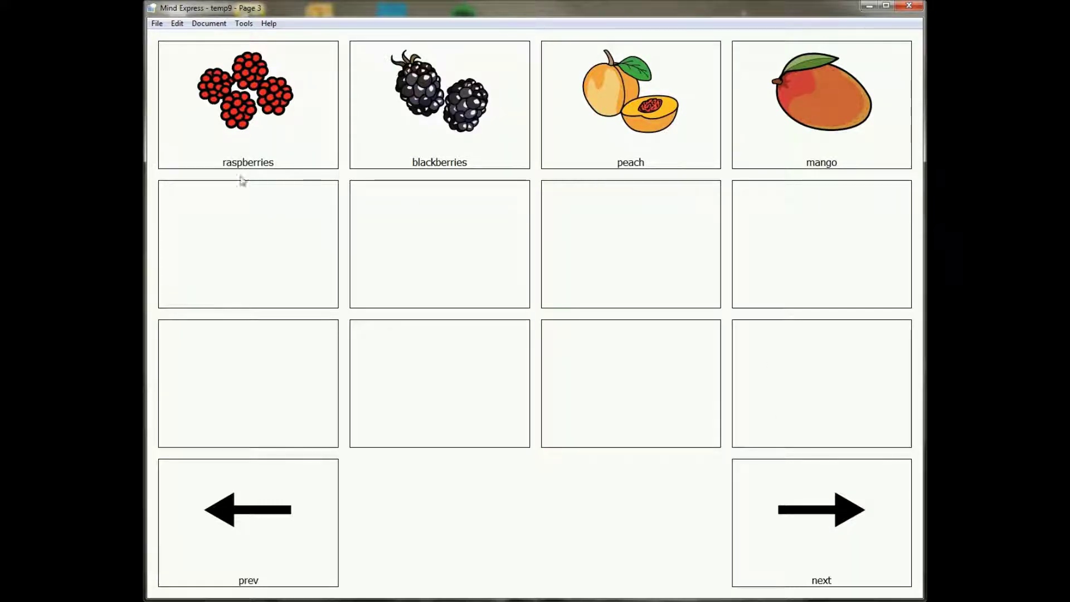
Hide raspberries and blackberries in the fruit dynamic list via Tools > Dynamic lists
click(243, 24)
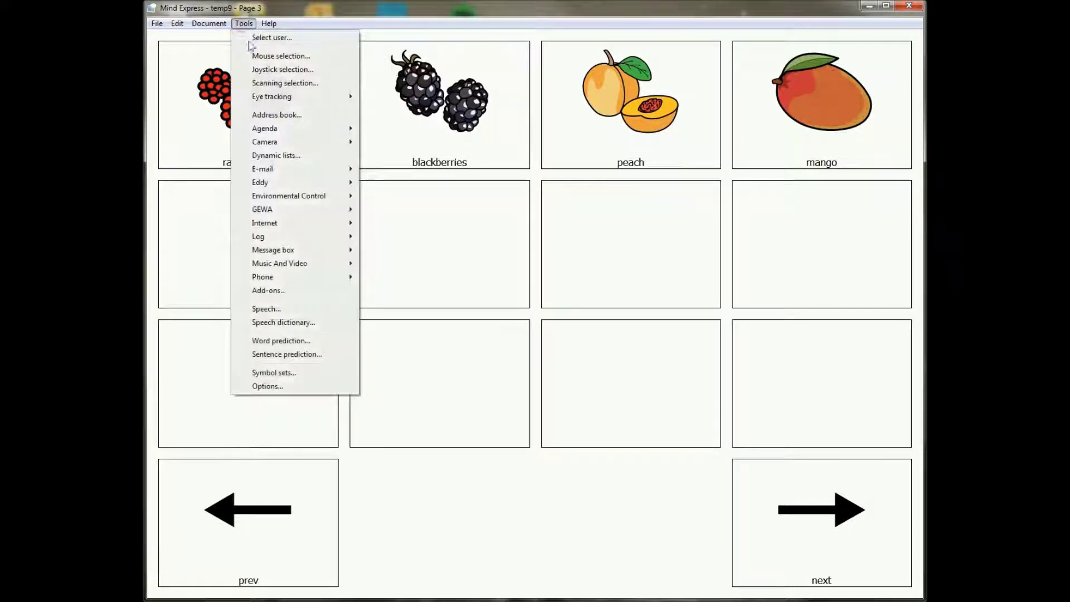
click(277, 155)
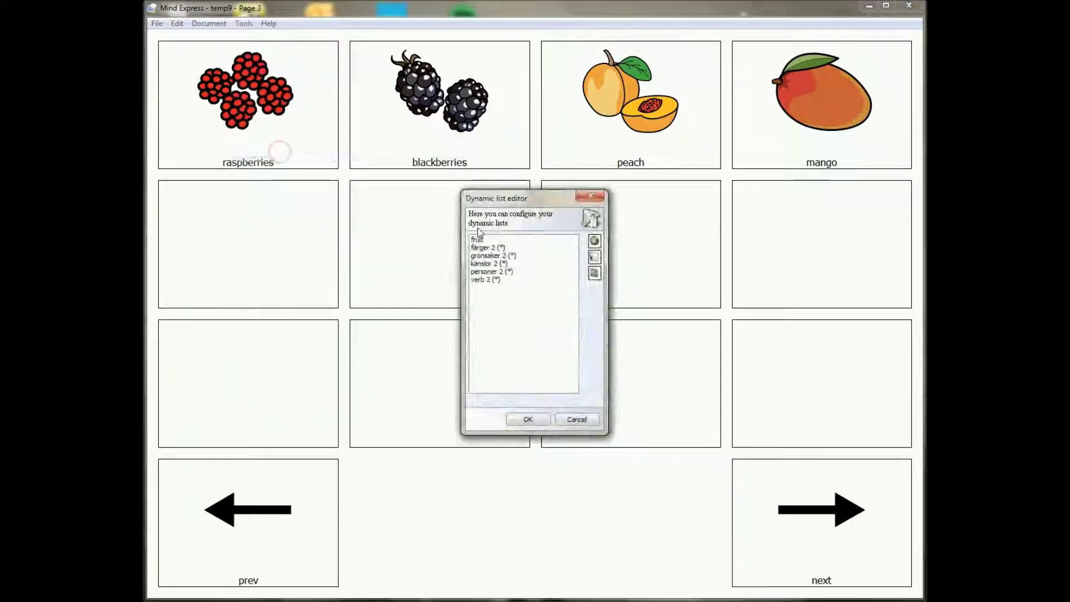
double_click(524, 240)
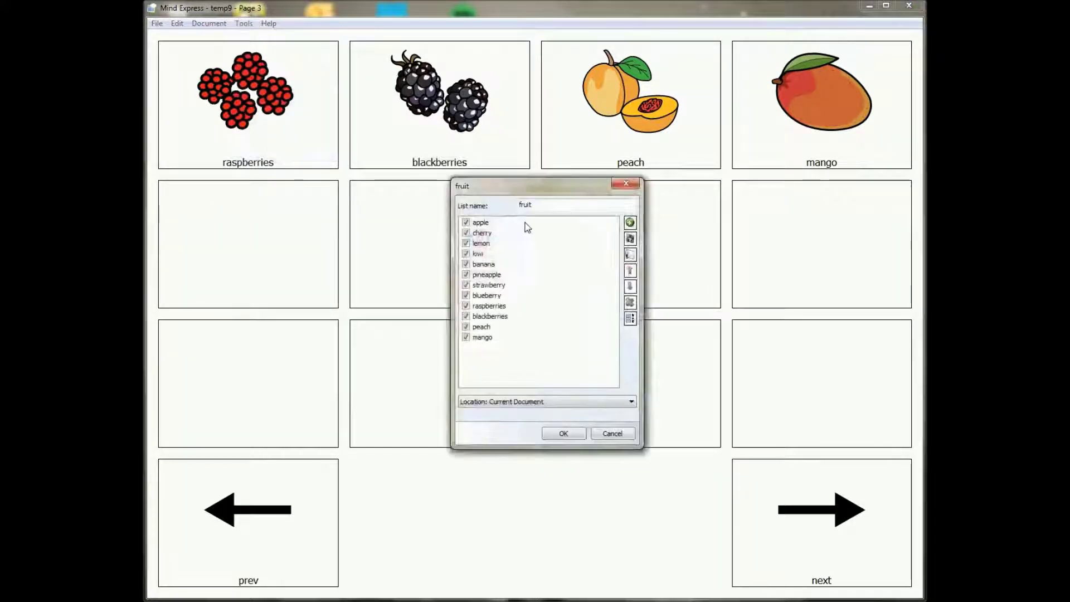
click(466, 306)
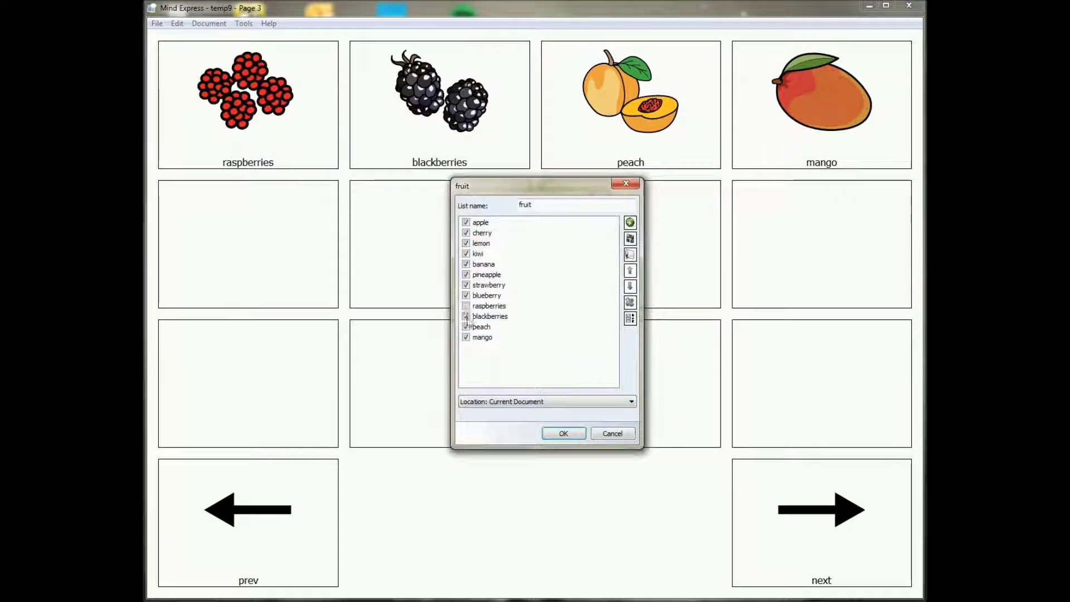
click(562, 433)
click(527, 420)
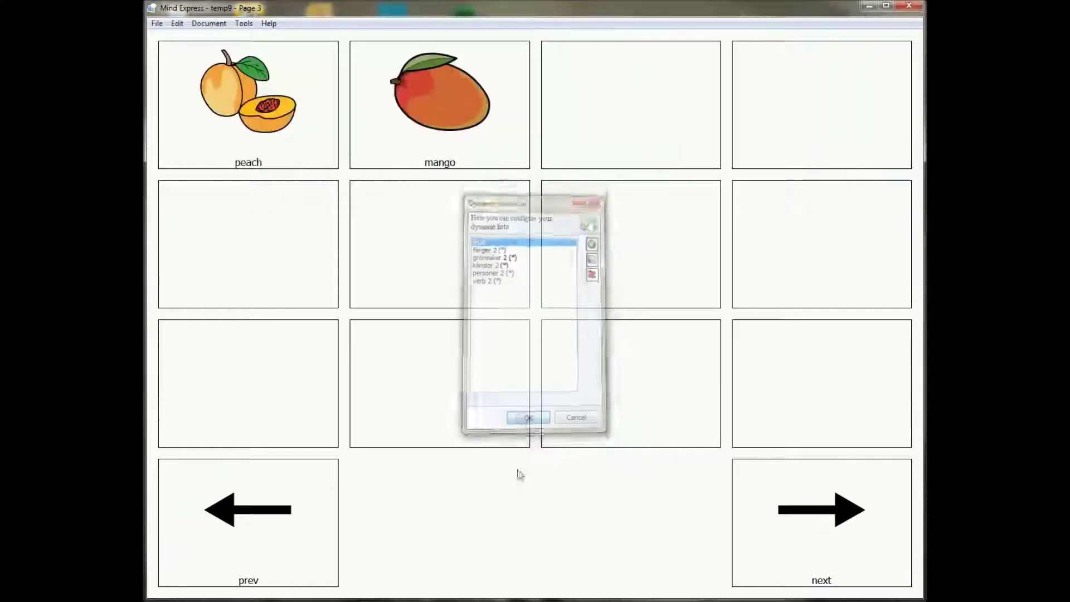
Page through the fruit list again to check the last page shows only peach and mango
click(797, 549)
click(800, 547)
click(799, 546)
click(799, 546)
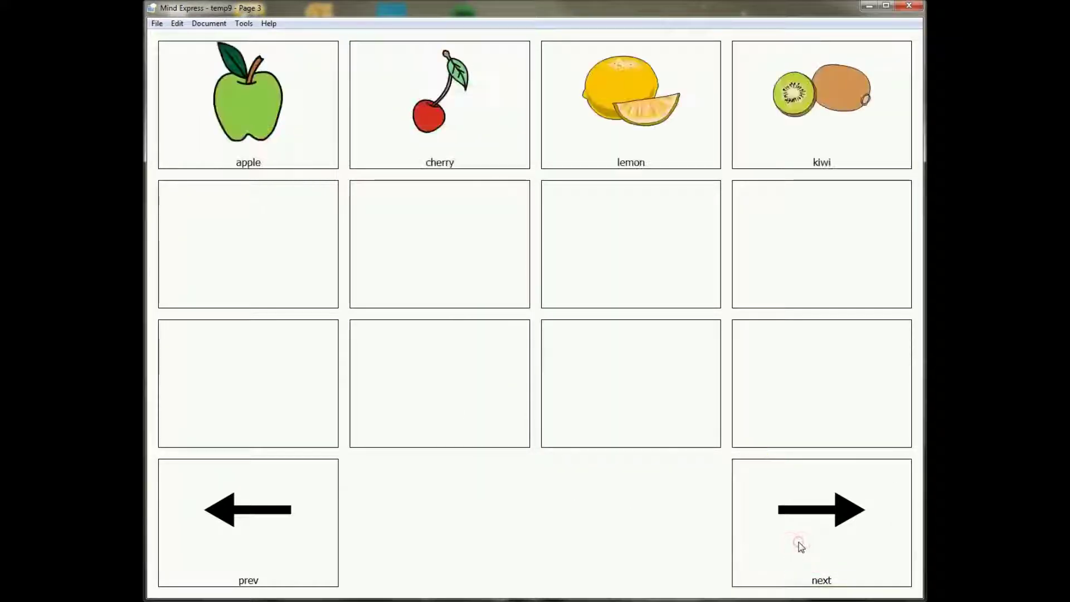
click(800, 546)
click(246, 27)
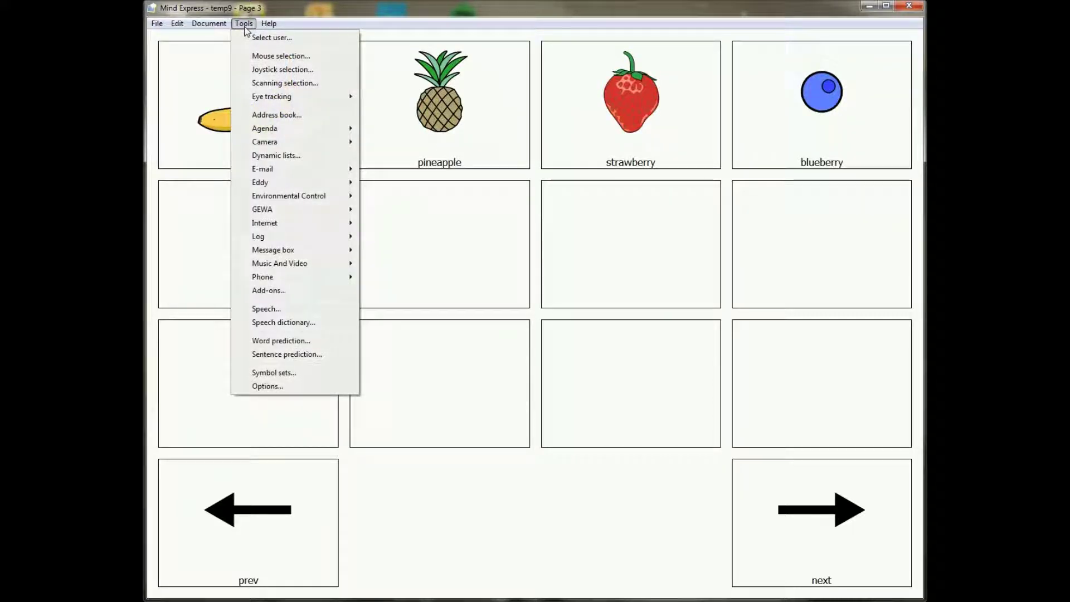
Tick blackberries in the fruit dynamic list so it is visible again
click(282, 155)
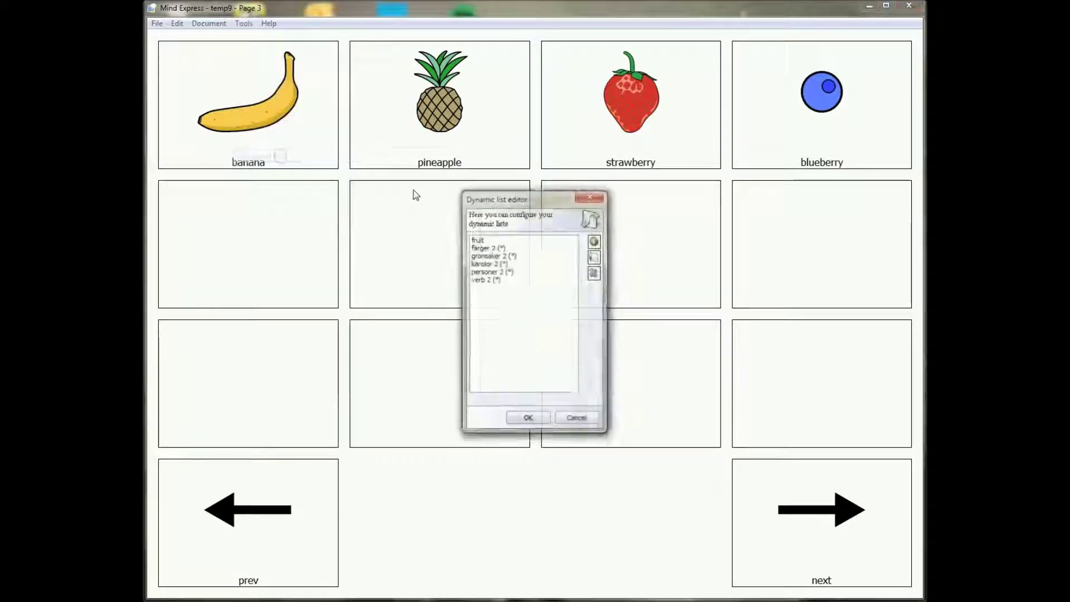
double_click(485, 240)
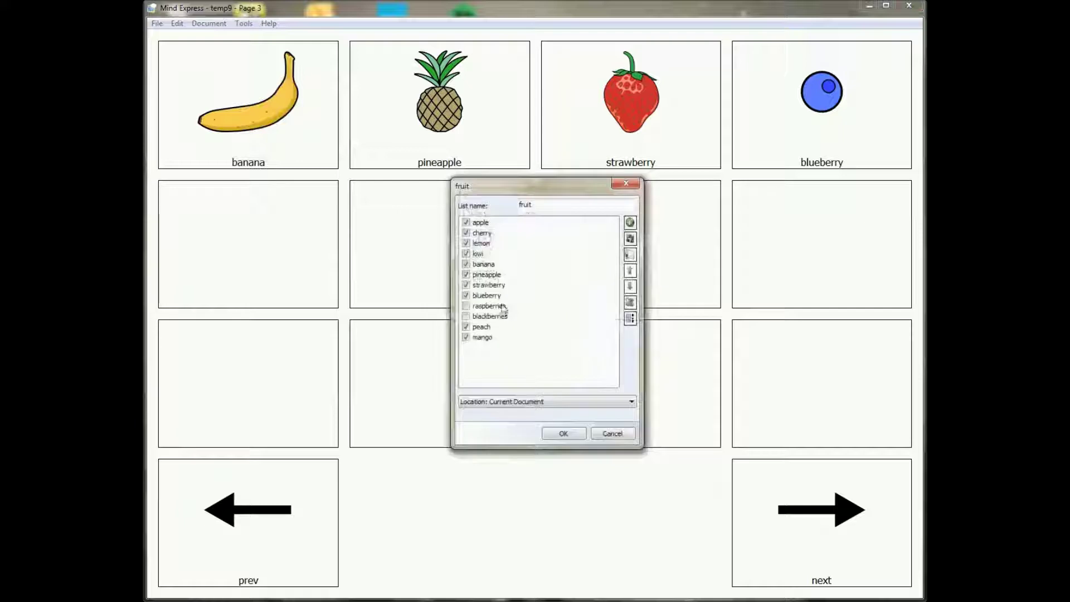
click(466, 316)
click(553, 432)
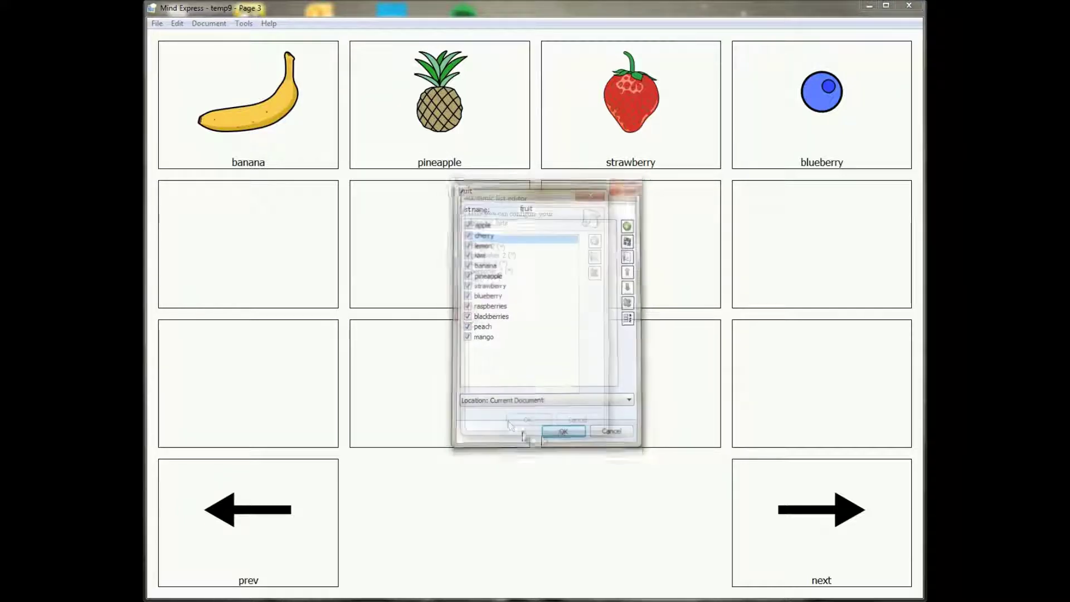
click(526, 419)
Page through the fruit pages with next and previous, then return to the start page
click(828, 514)
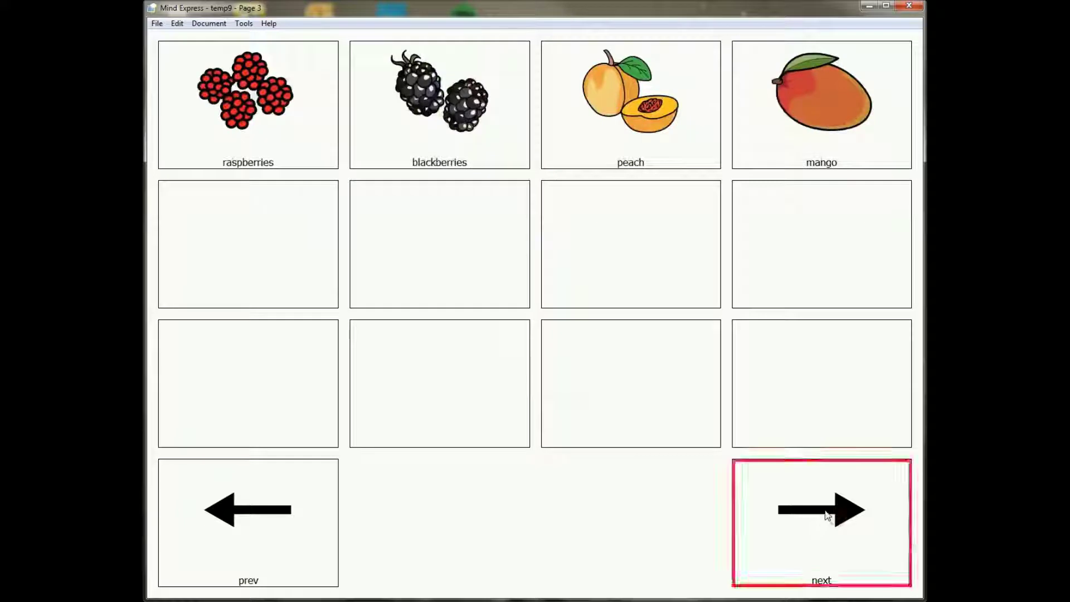
click(828, 514)
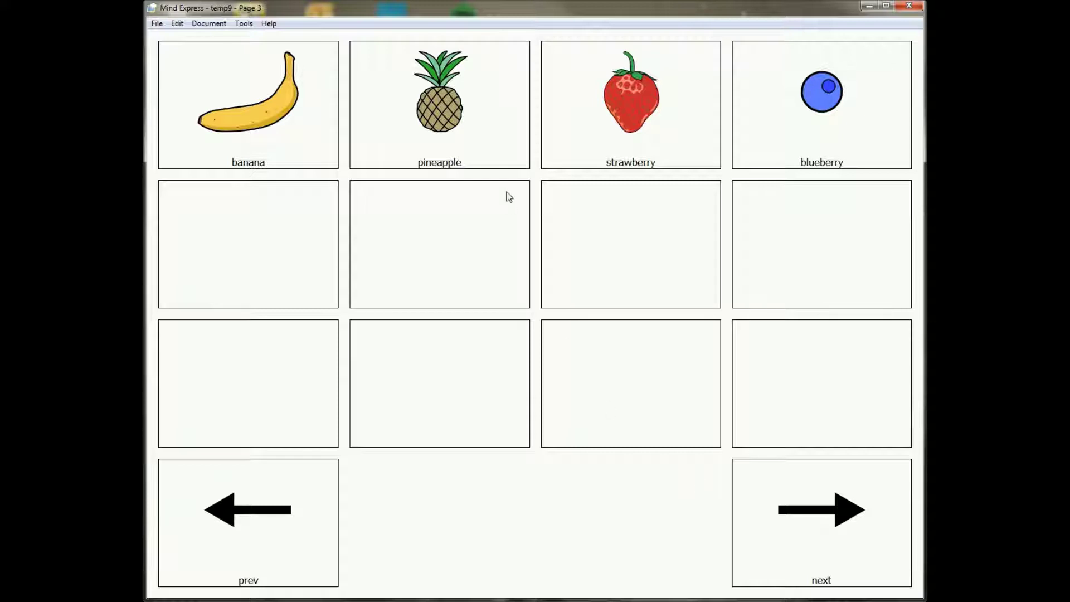
click(256, 531)
click(262, 527)
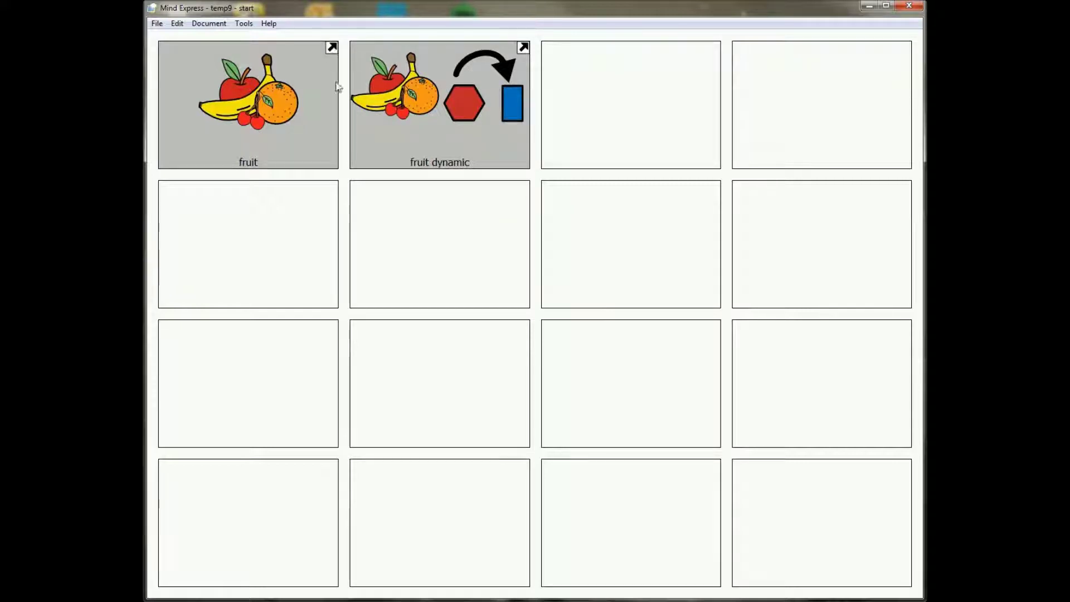
In edit mode, set the fruit cell style's page indicator to Folder
key(F2)
click(209, 23)
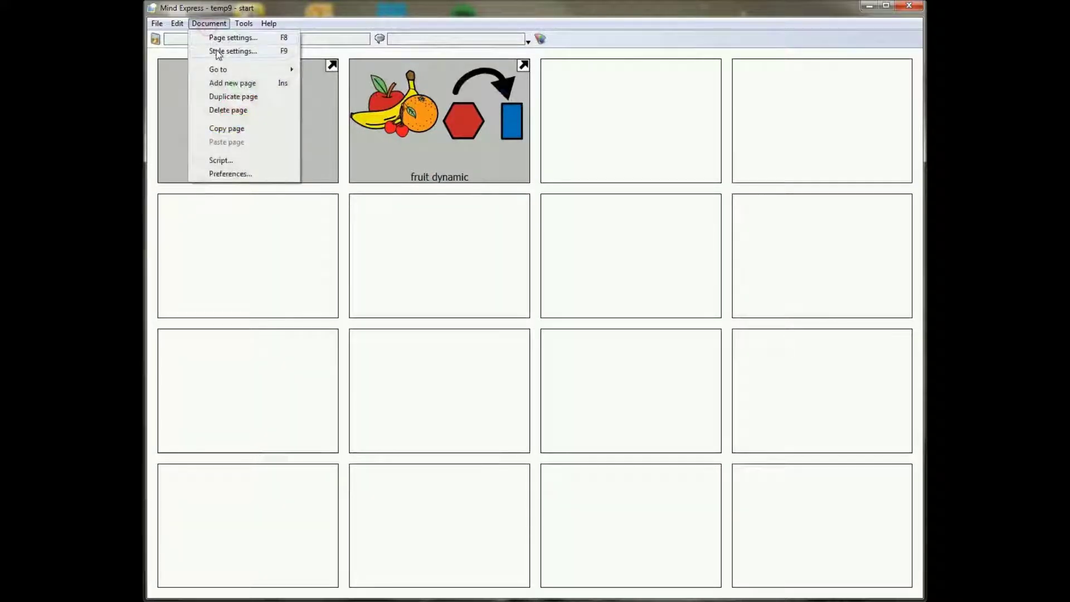
click(304, 91)
right_click(305, 91)
click(351, 115)
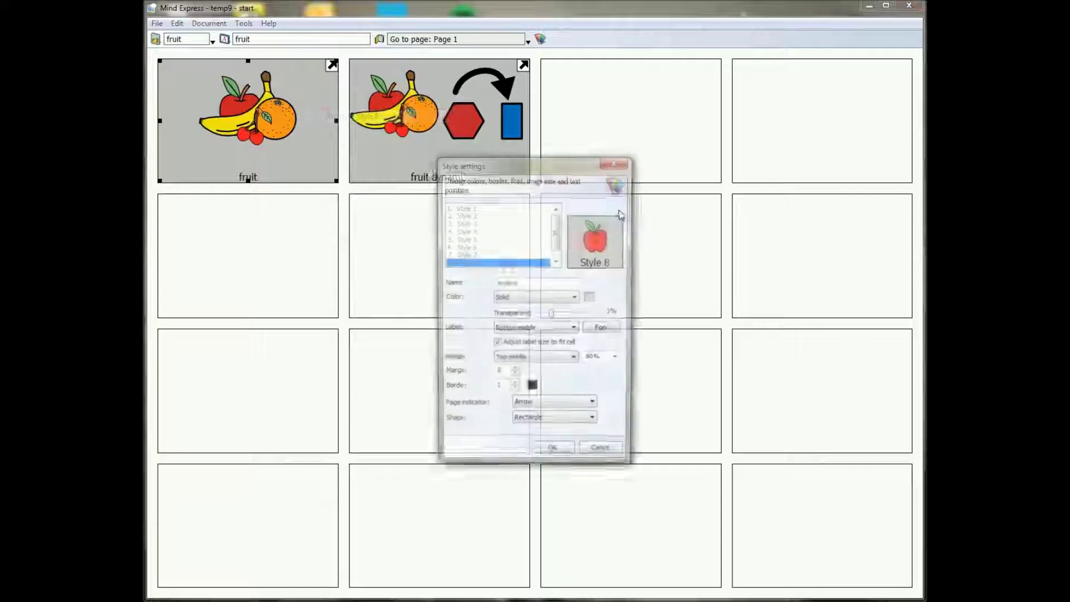
click(525, 407)
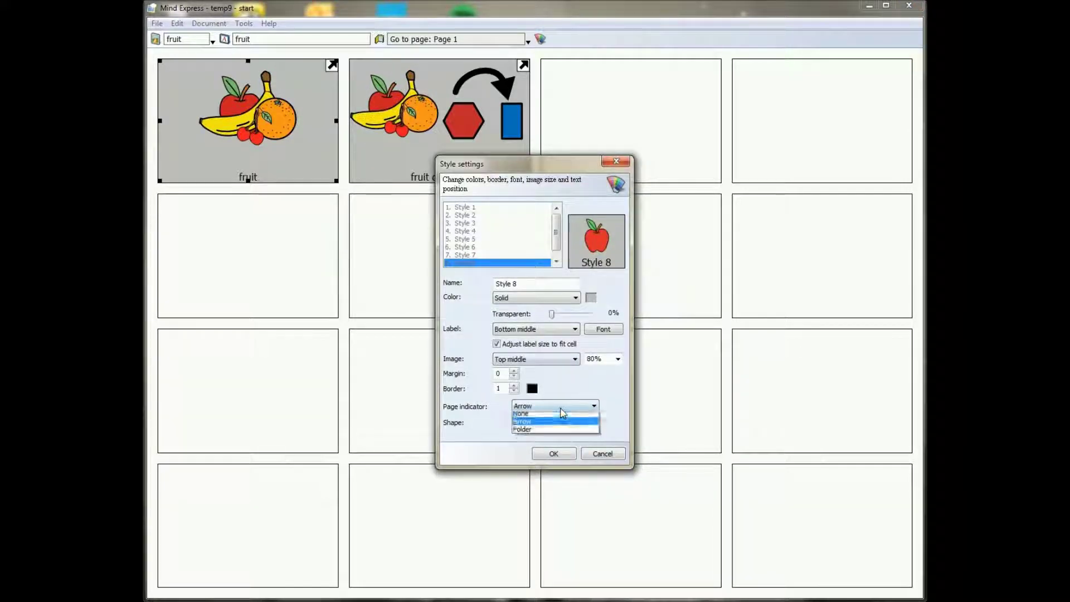
click(538, 433)
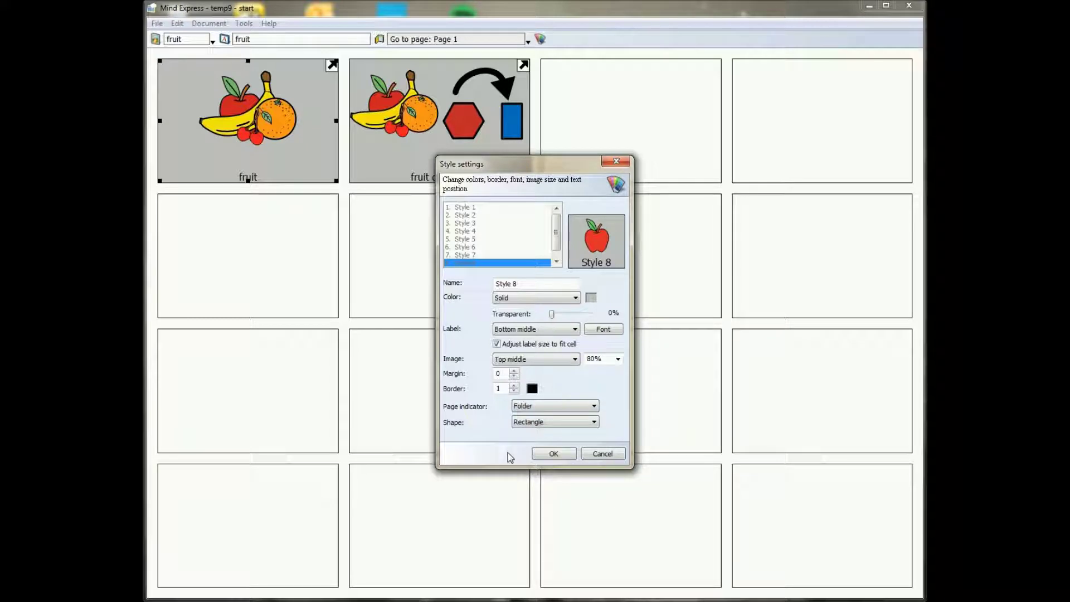
click(552, 454)
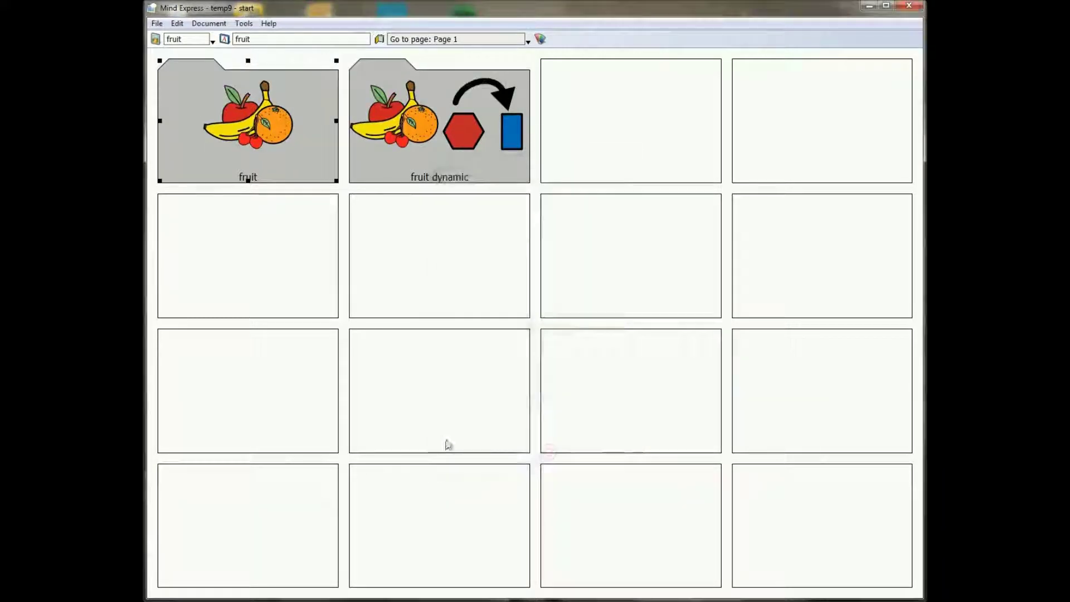
Preview the folder-tab indicators in user mode, then go back to edit mode
key(ctrl+e)
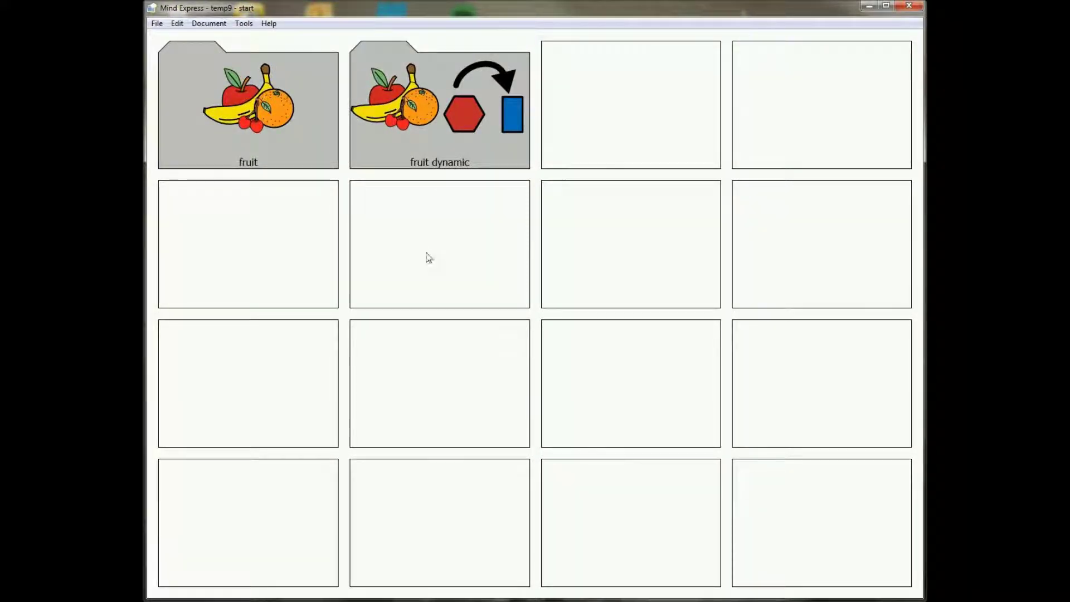
key(ctrl+e)
double_click(473, 234)
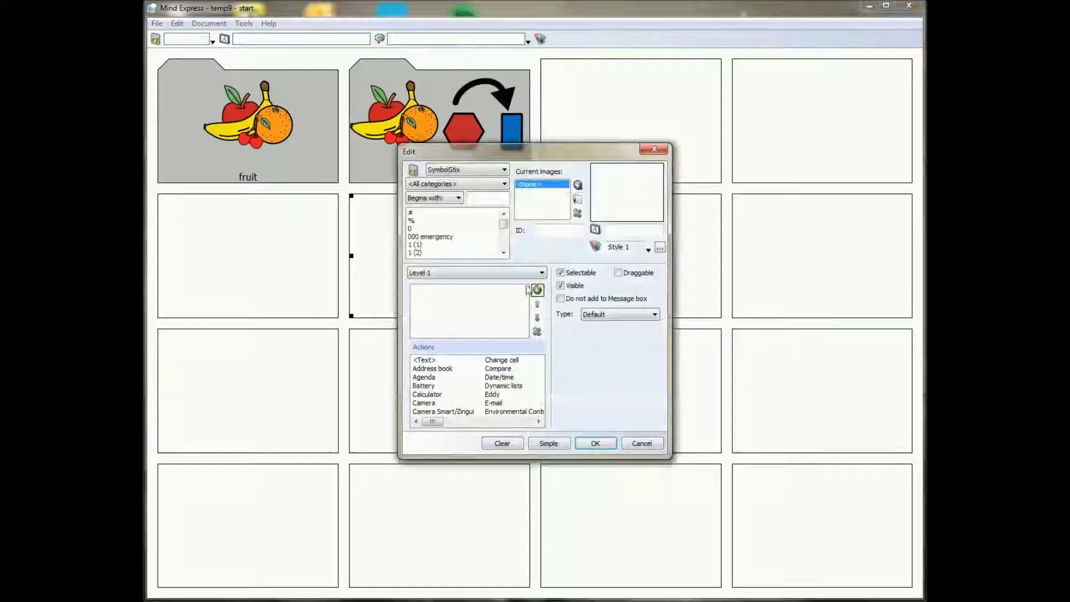
Set Style 1's cell shape to Folder, keeping its page indicator at None
click(648, 444)
click(603, 143)
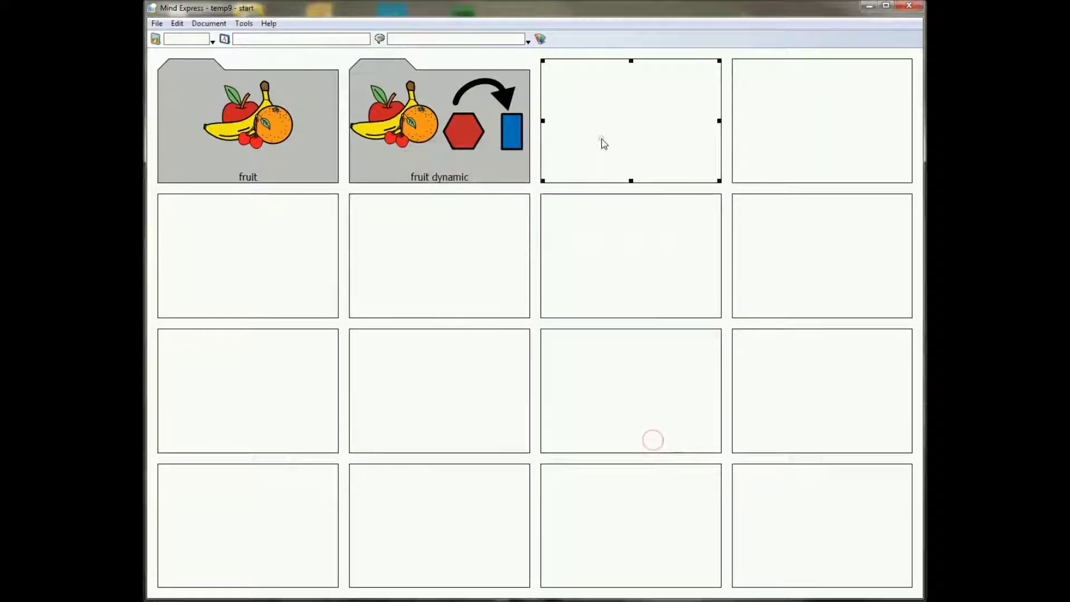
right_click(603, 142)
click(640, 146)
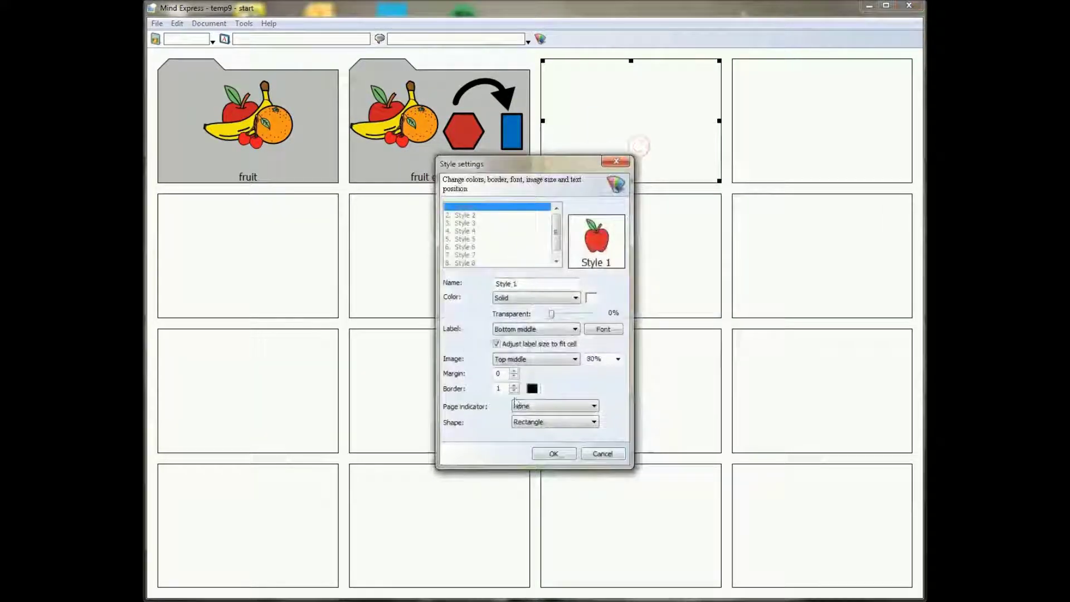
click(565, 408)
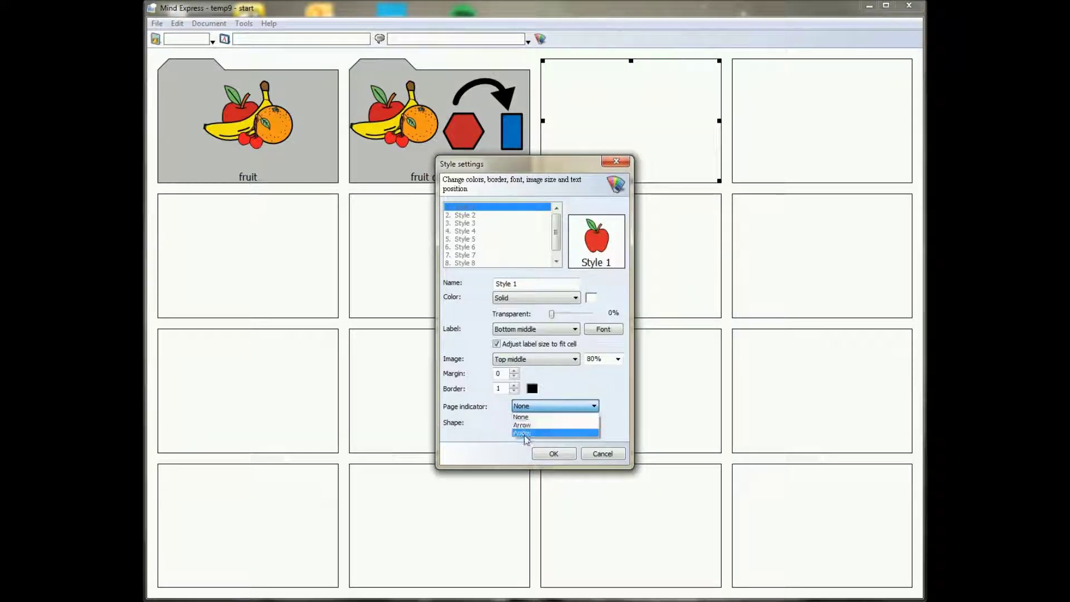
click(521, 416)
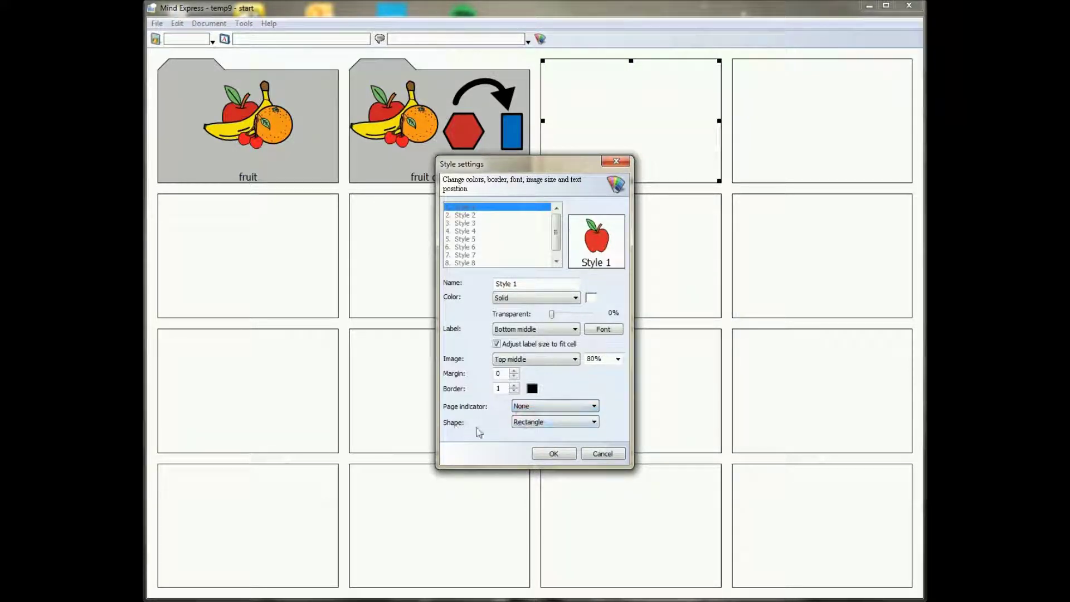
click(538, 422)
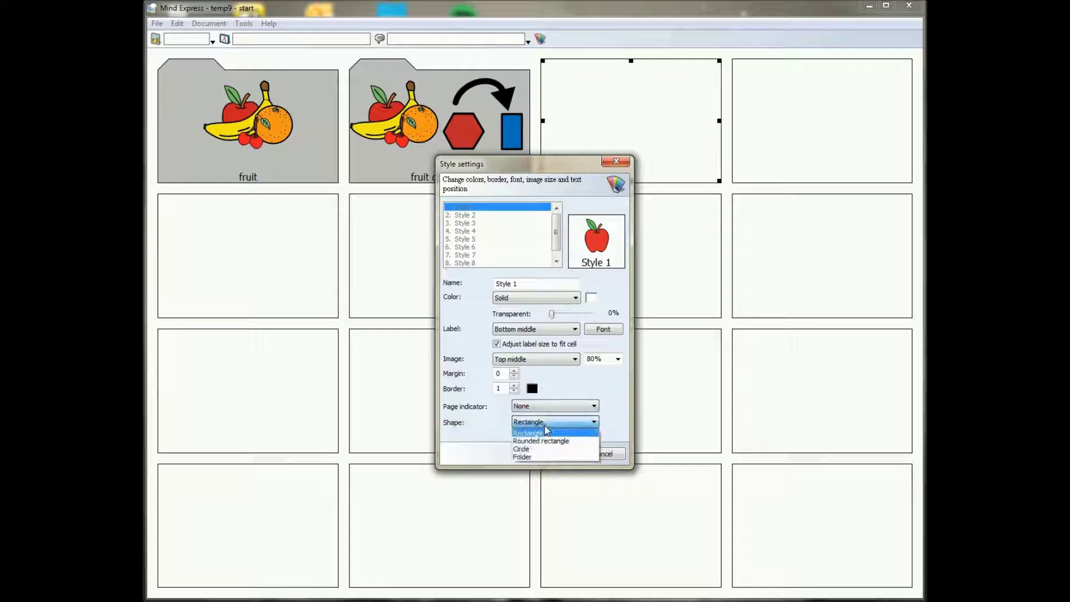
click(534, 457)
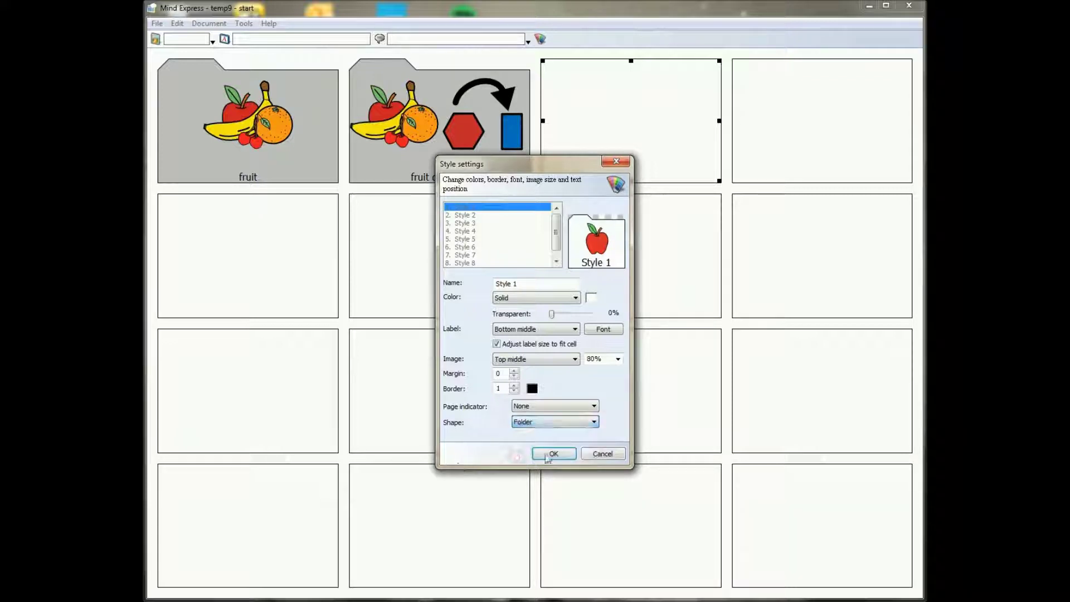
click(553, 452)
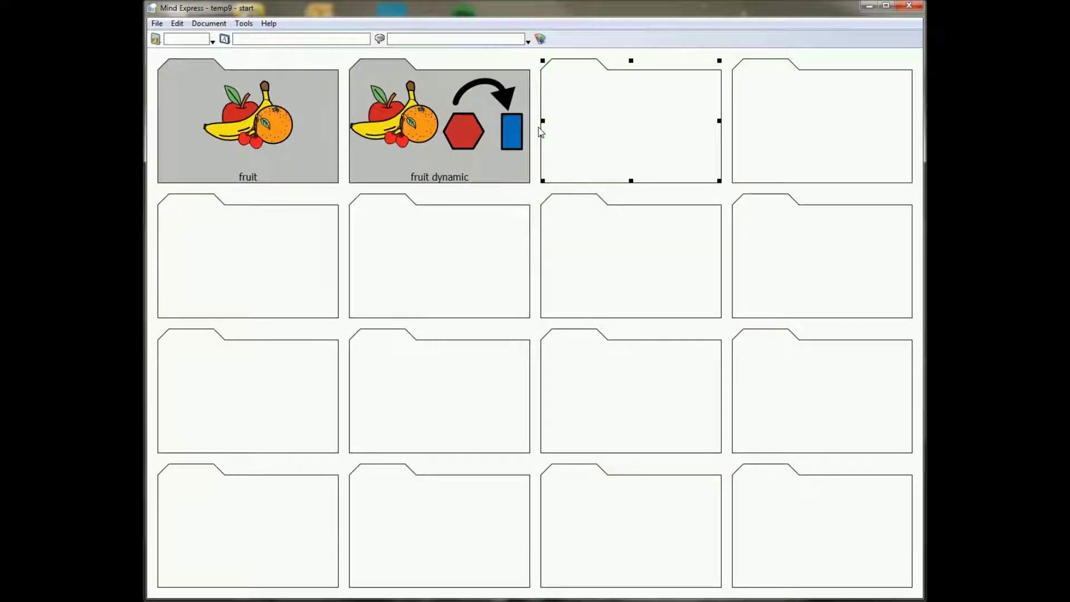
click(157, 24)
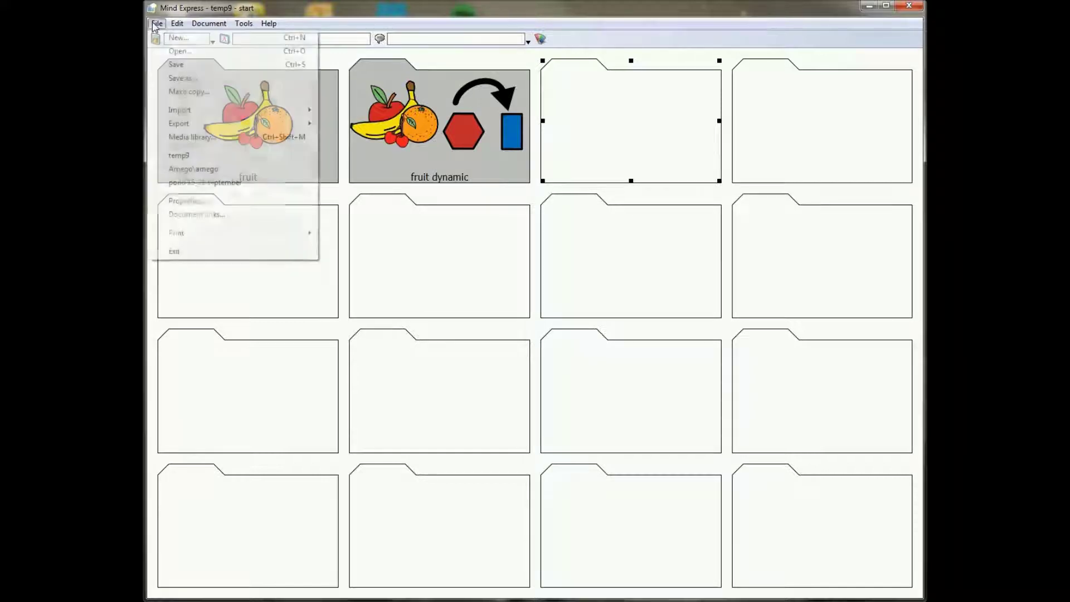
Open podd 15_21 september from the Media library, answering No to saving temp9
click(192, 57)
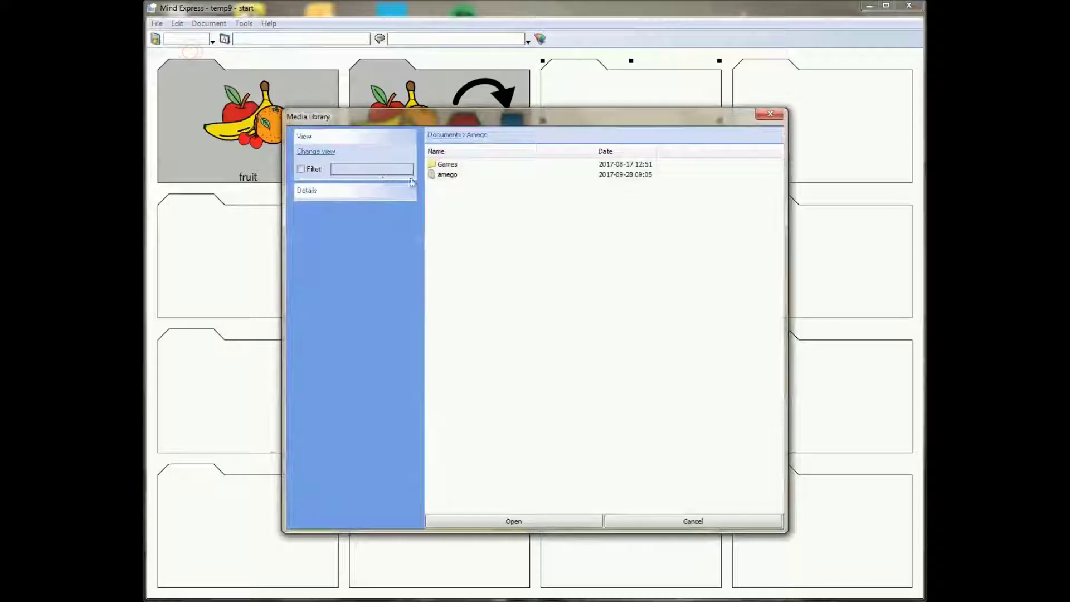
click(482, 239)
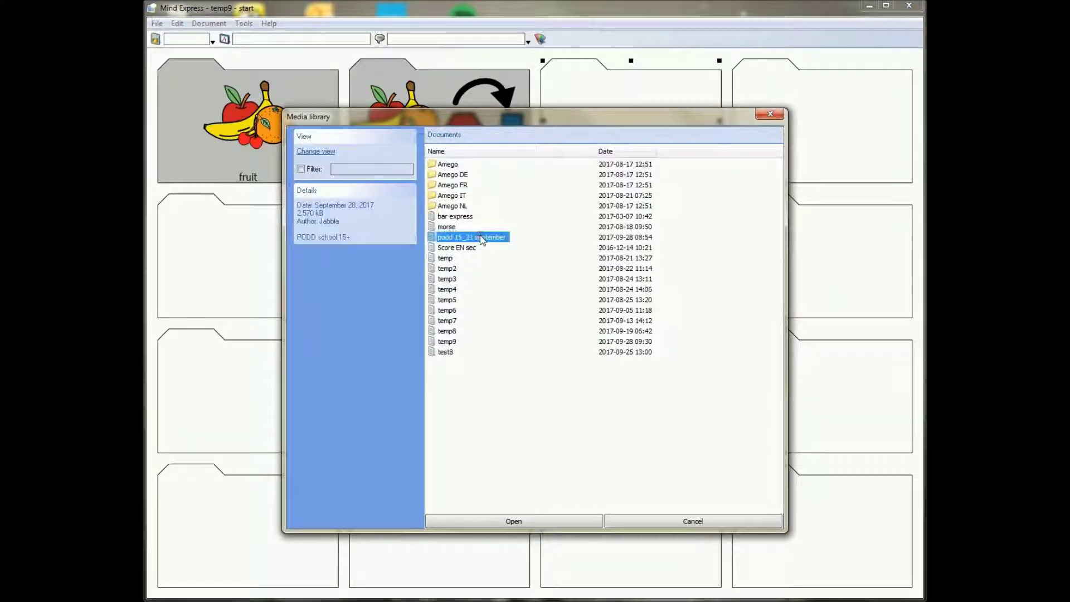
double_click(486, 240)
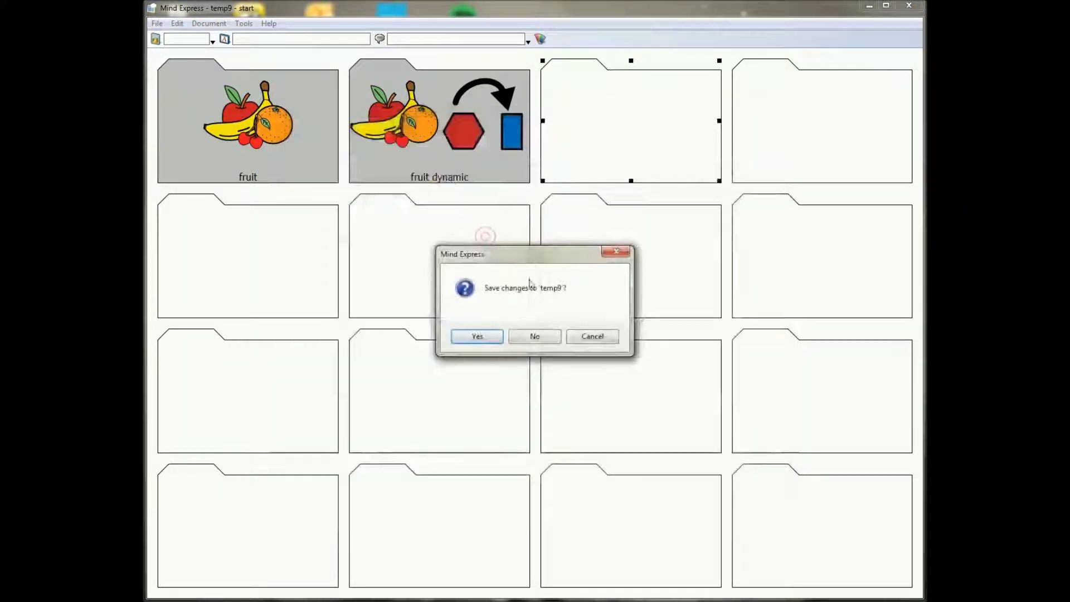
click(543, 340)
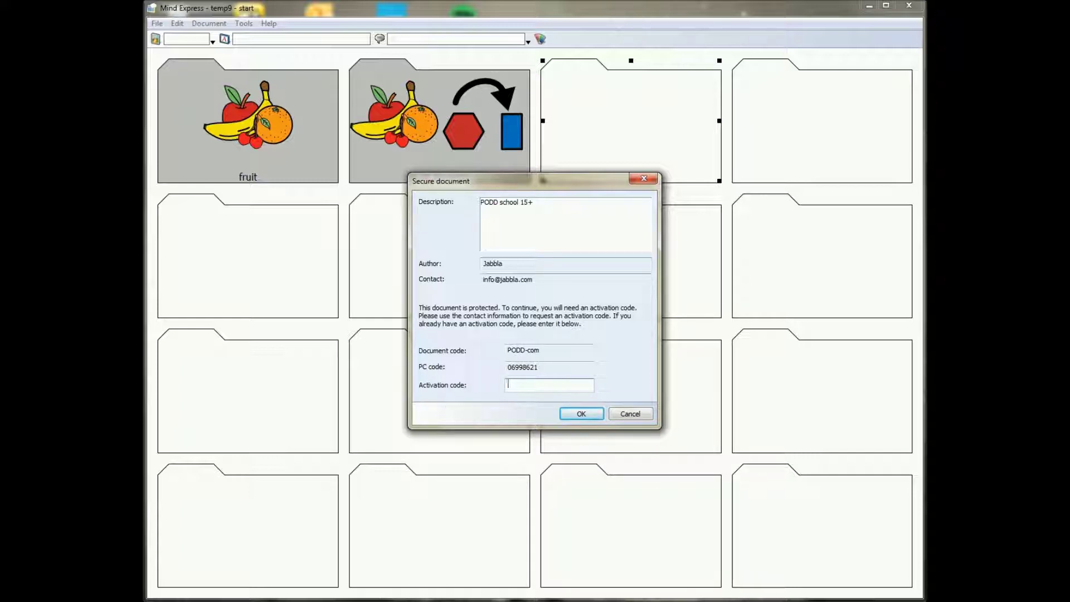
Paste the activation code into the Secure document dialog and confirm with OK
click(540, 386)
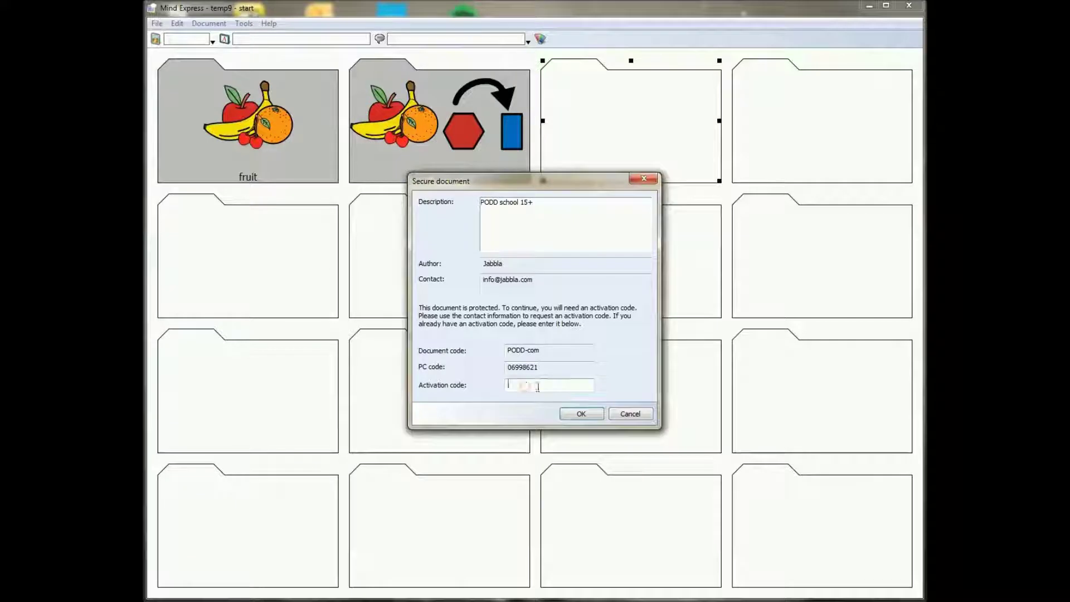
key(ctrl+v)
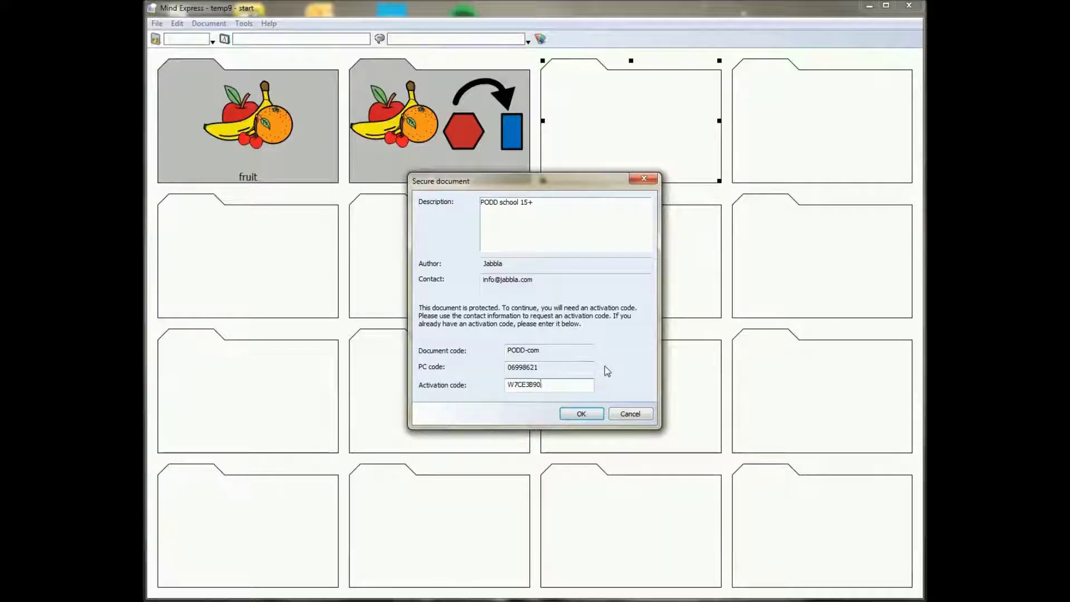
click(575, 414)
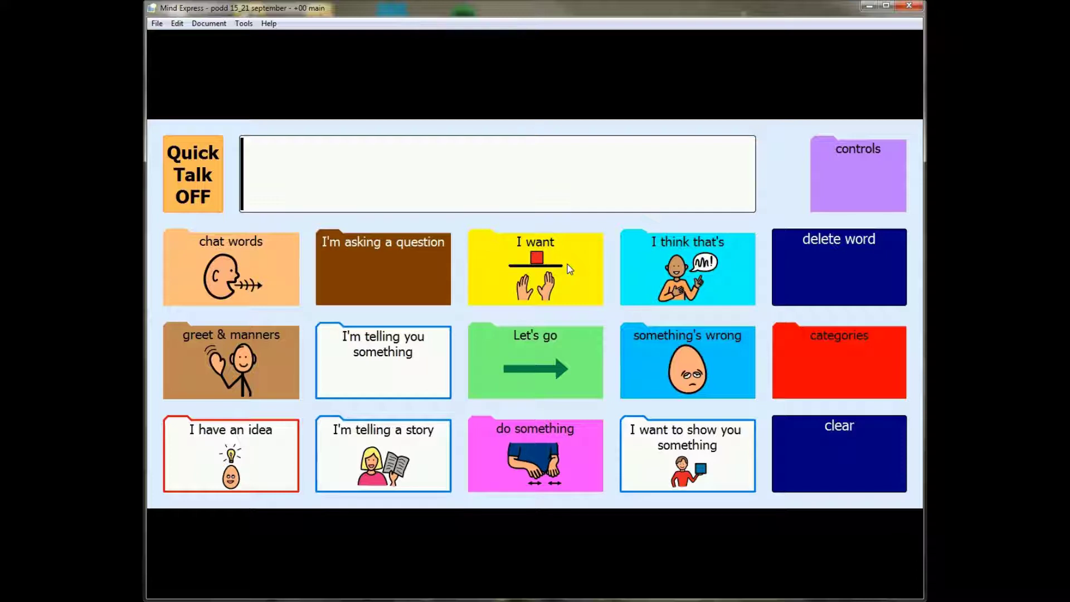
Put 'I want' in the message bar, close its pop-up back to the main page, and open Help
click(532, 270)
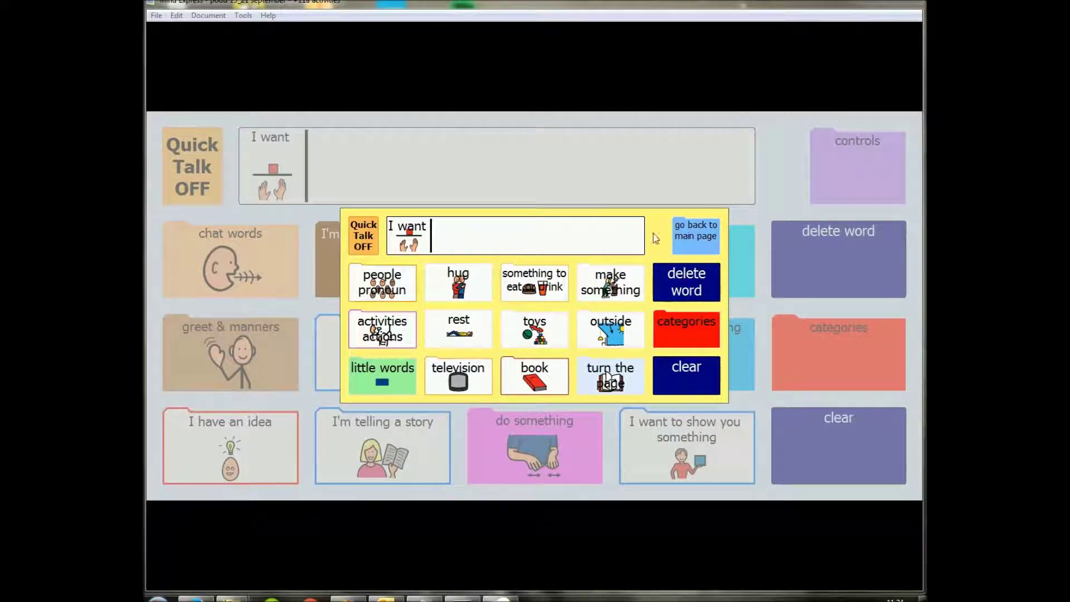
click(710, 238)
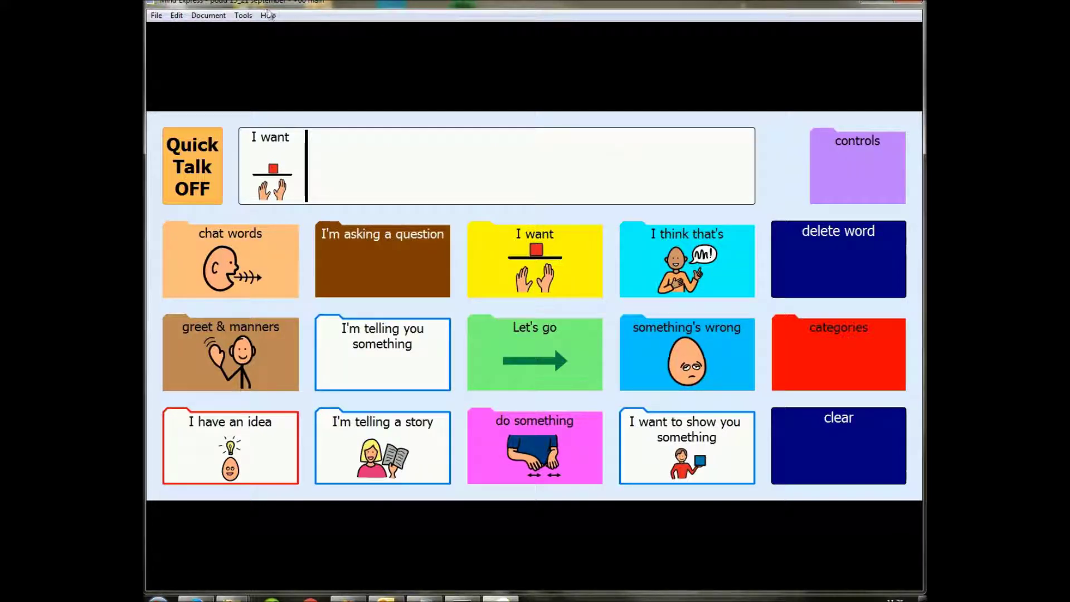
click(269, 15)
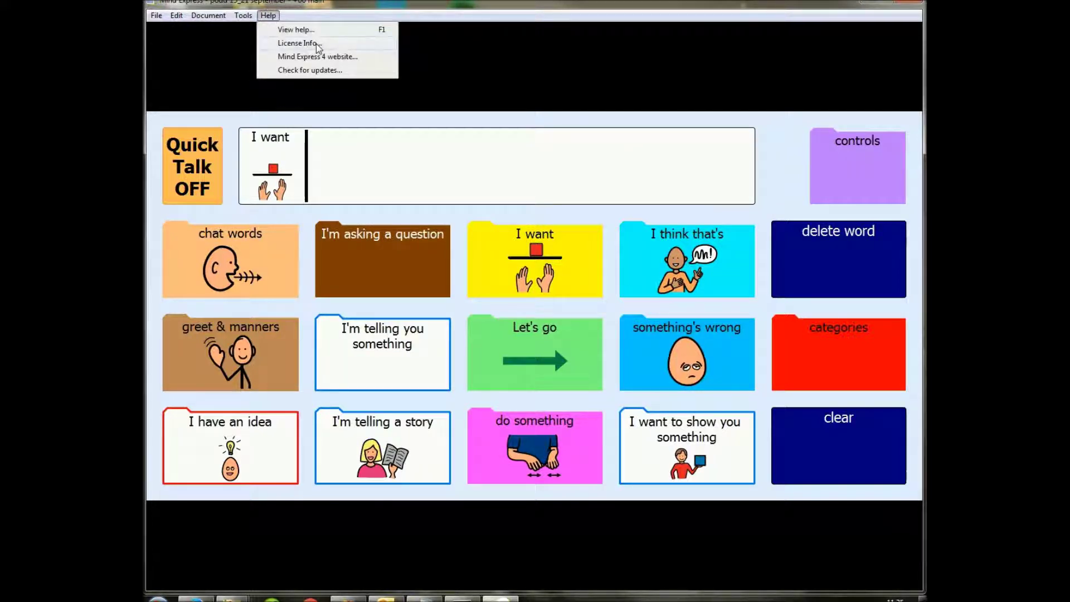